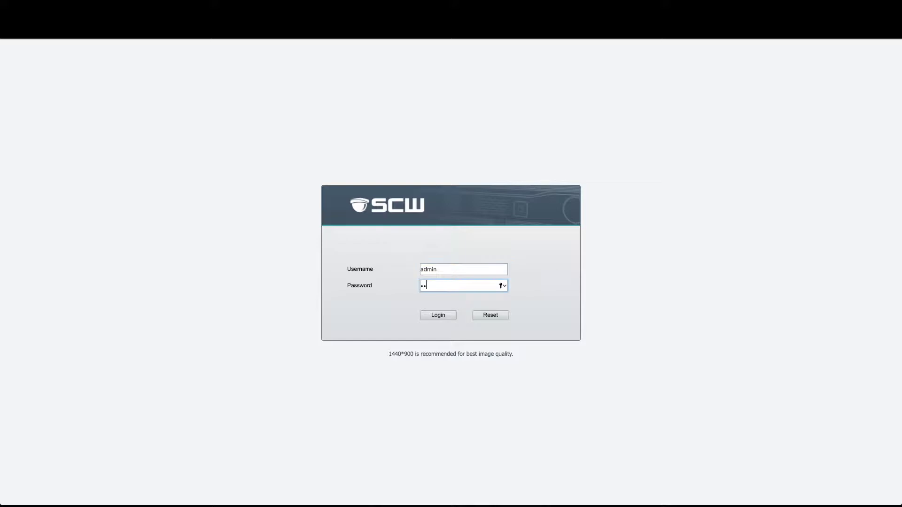
Step: Submit the admin login and dismiss the request to change the password
key(Return)
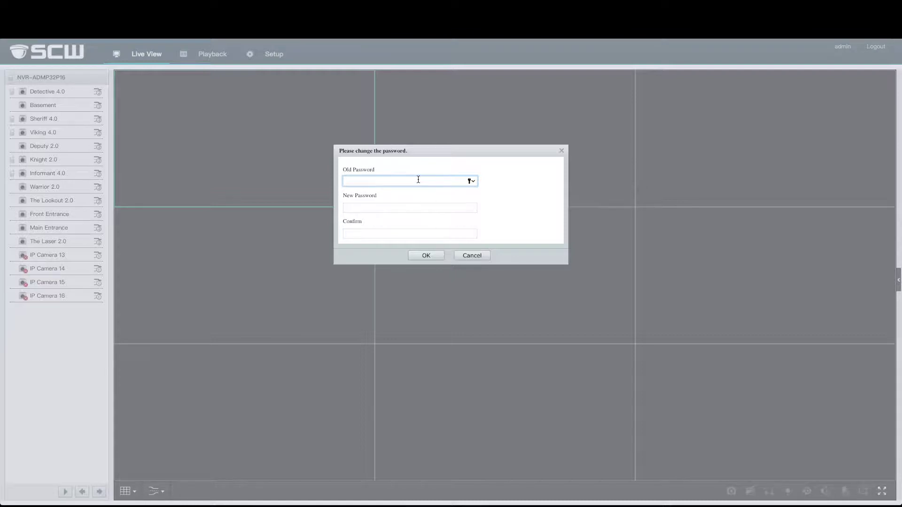
click(476, 258)
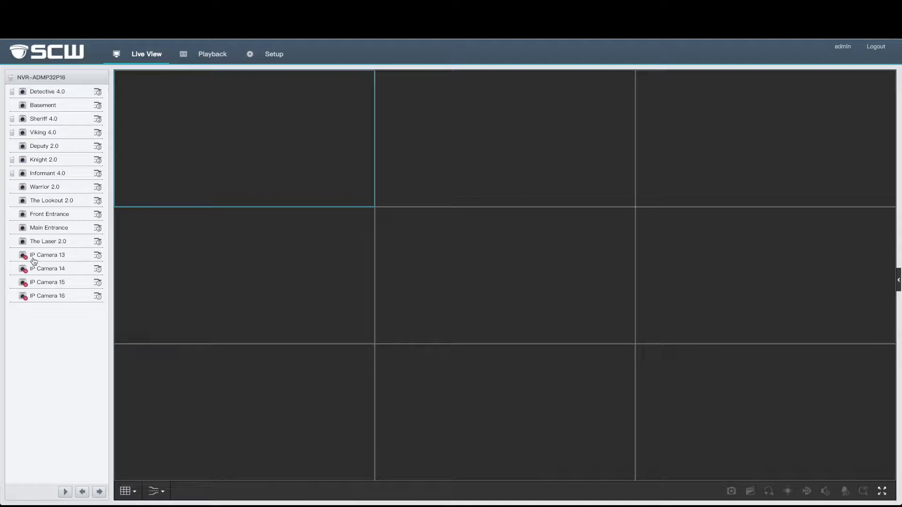
Step: Try several live view layouts, settle on the 4×4 grid, and start the live streams of all cameras
click(126, 491)
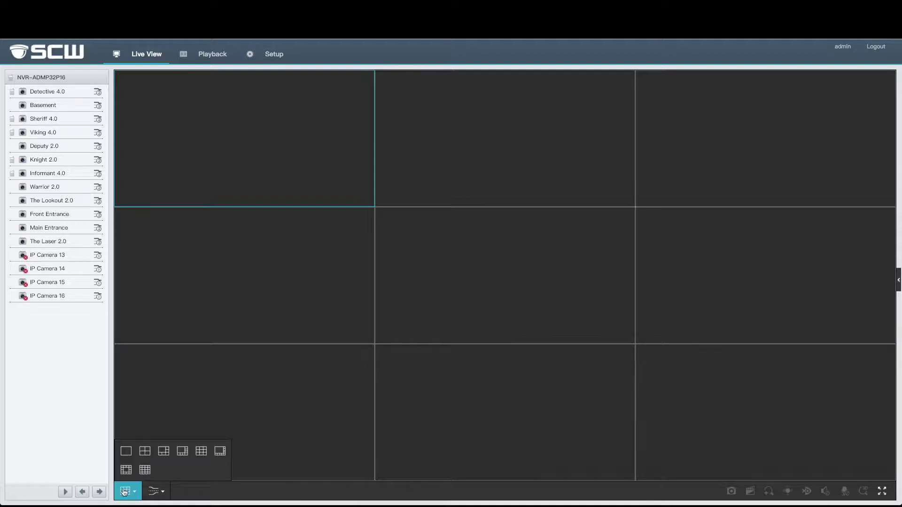
click(149, 471)
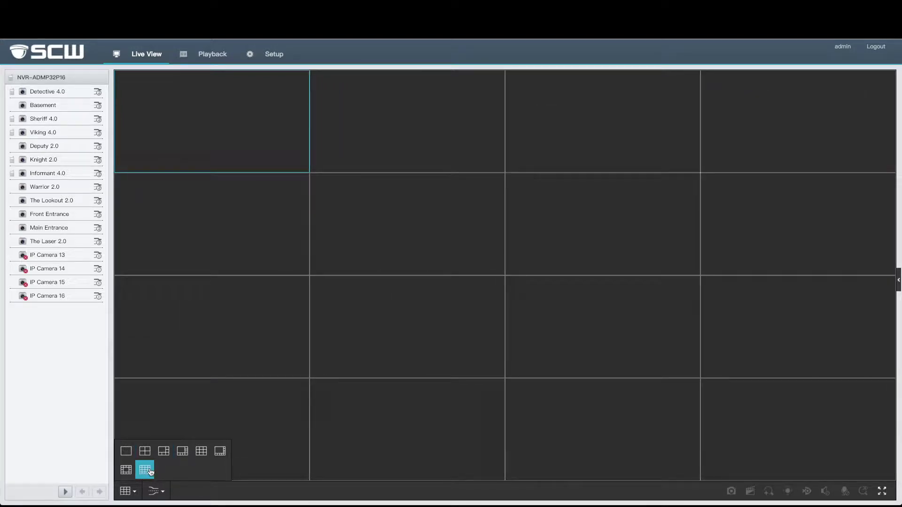
click(219, 452)
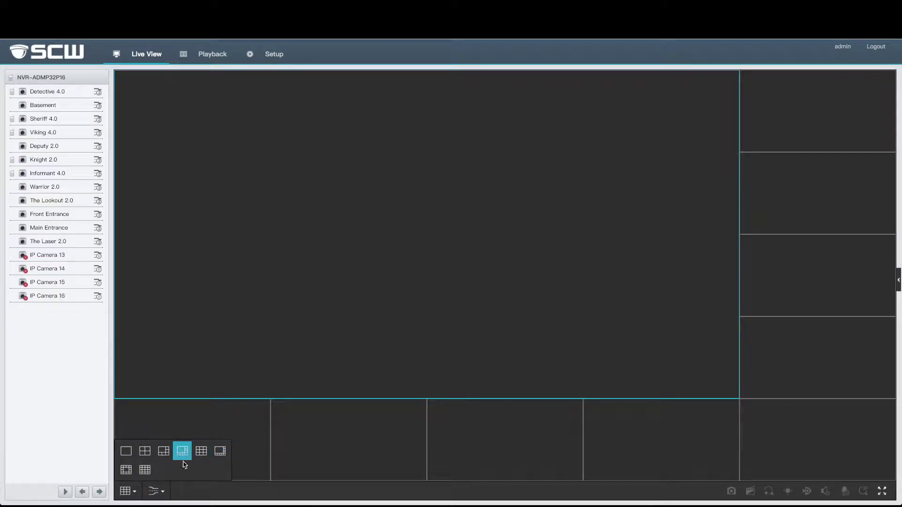
click(141, 472)
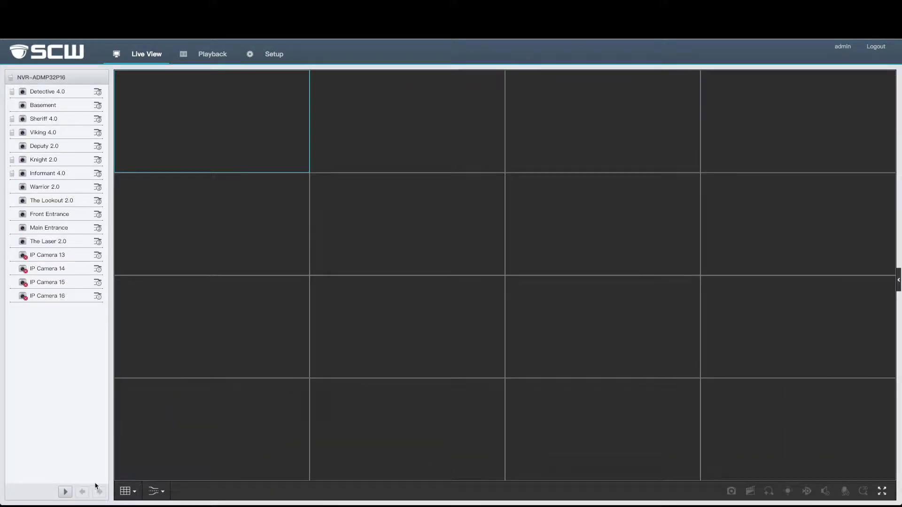
click(66, 491)
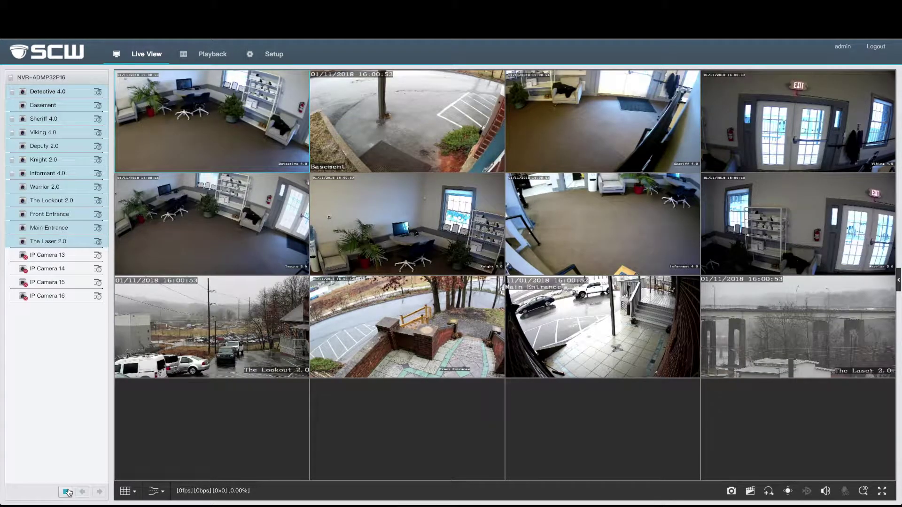
Step: Switch the live view to the six-window layout with one large window, and stop all camera streams
click(126, 491)
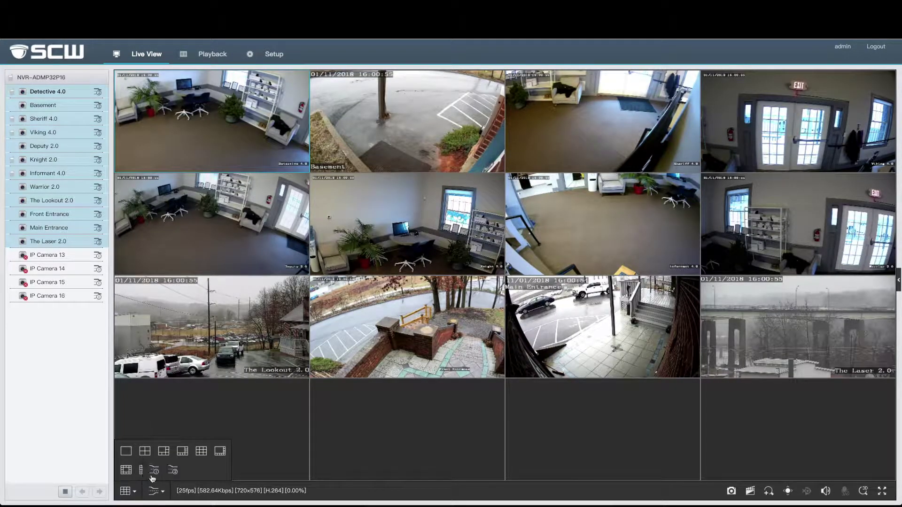
click(132, 491)
click(170, 452)
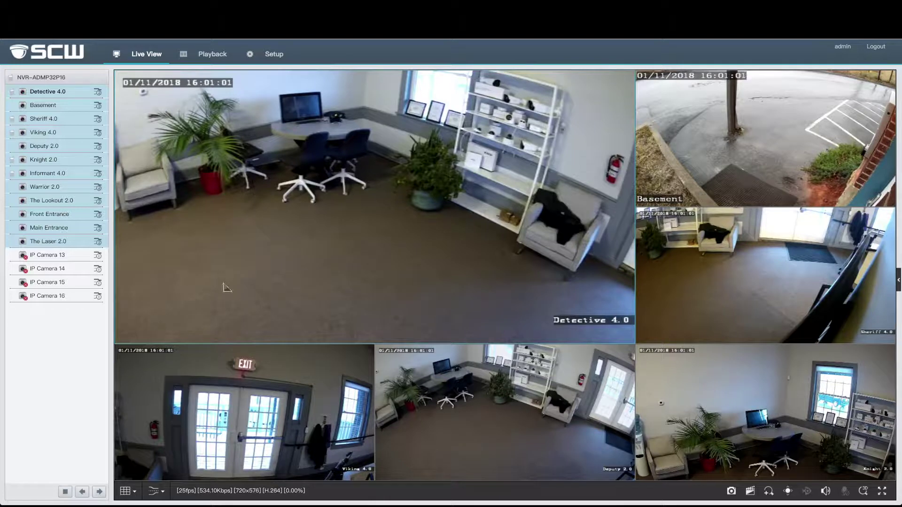
click(68, 491)
click(68, 490)
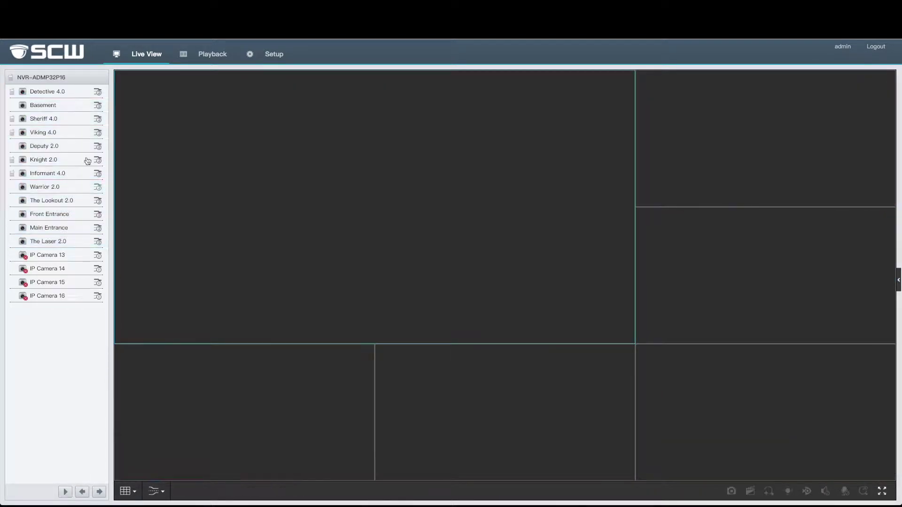
Step: Play Detective 4.0, Basement, Sheriff 4.0, Viking 4.0, Warrior 2.0 and The Laser 2.0 in the six windows, switching them to the main stream
click(23, 93)
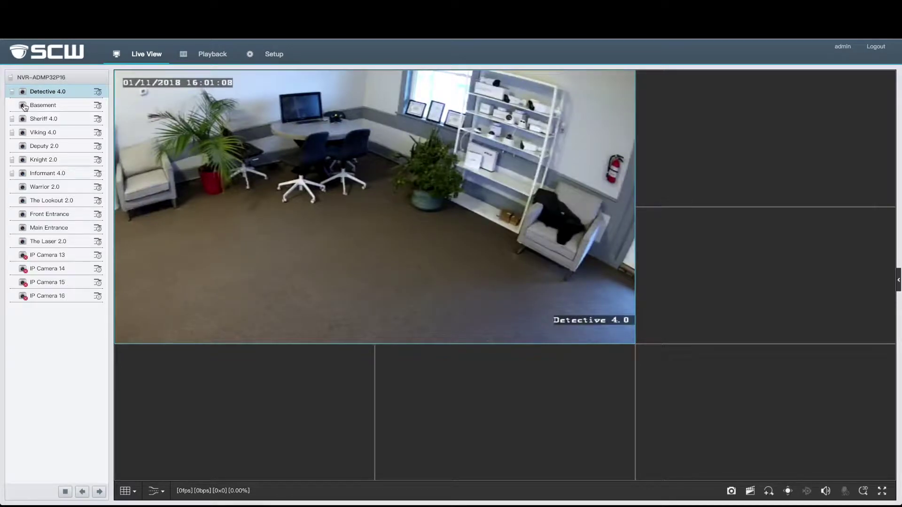
click(23, 105)
click(24, 120)
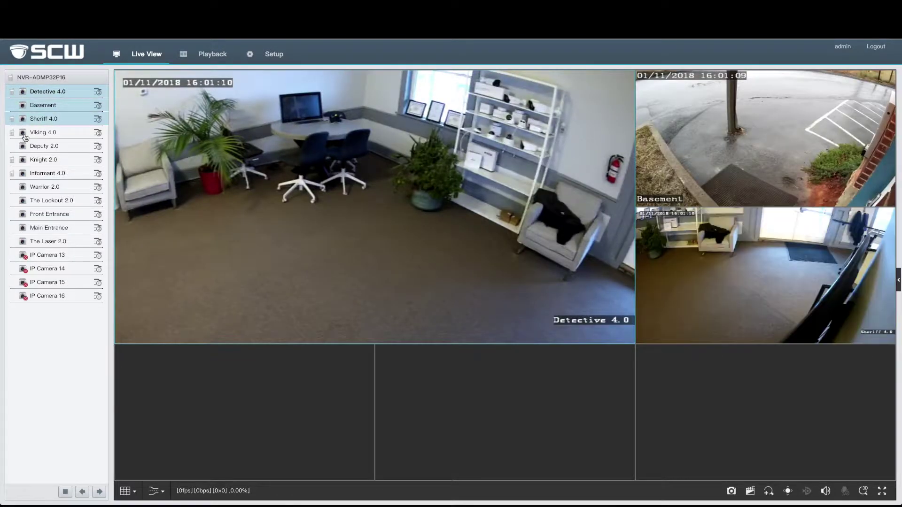
click(24, 134)
click(23, 189)
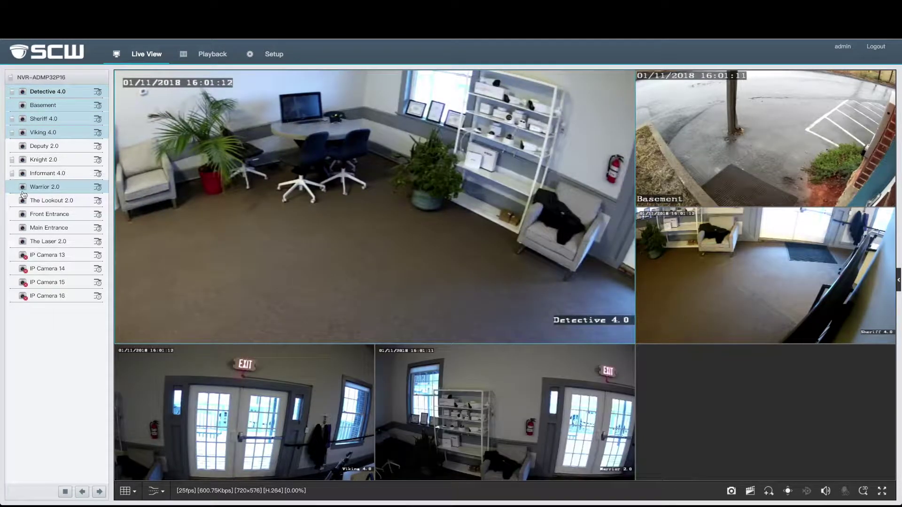
click(25, 242)
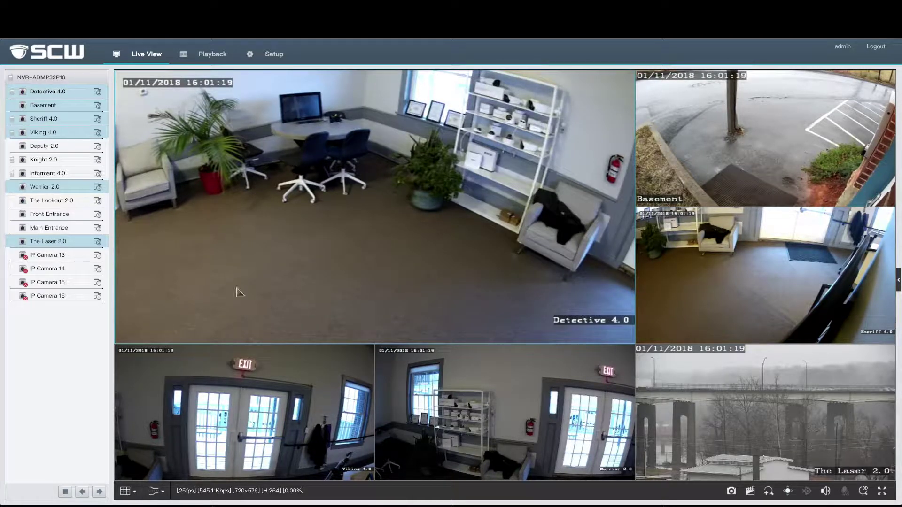
click(157, 493)
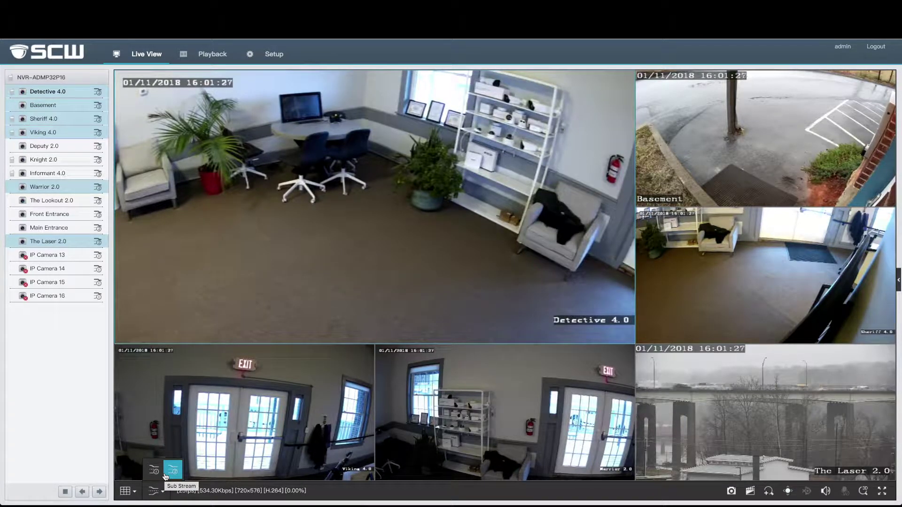
click(158, 477)
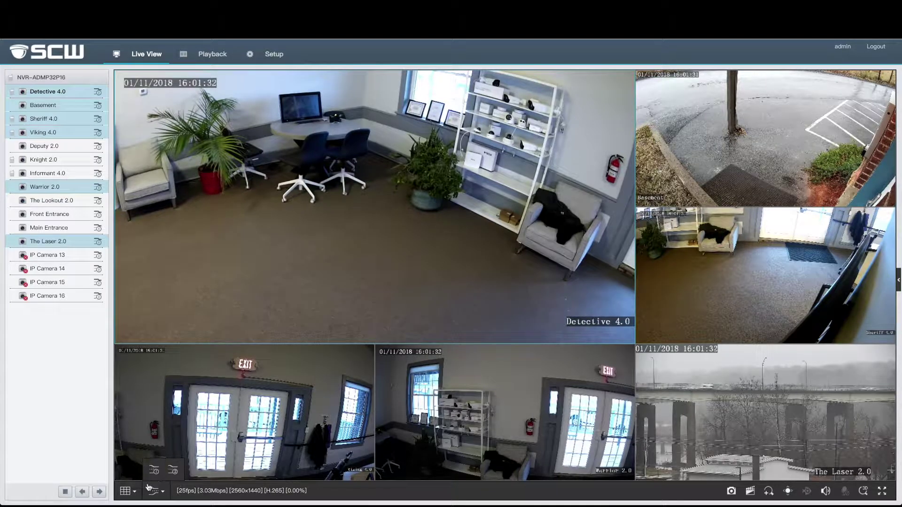
Step: Switch to the single-window layout, stop the running streams, and play only The Laser 2.0 camera
click(125, 491)
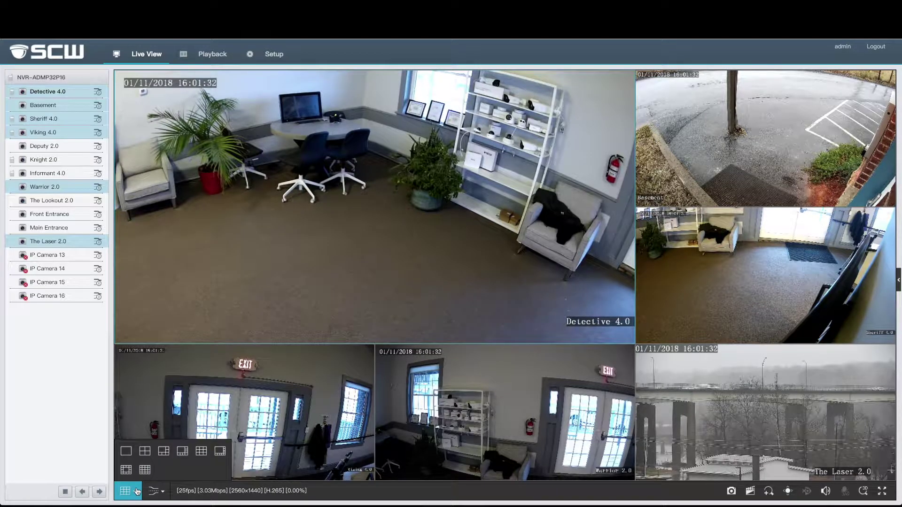
click(134, 459)
click(65, 492)
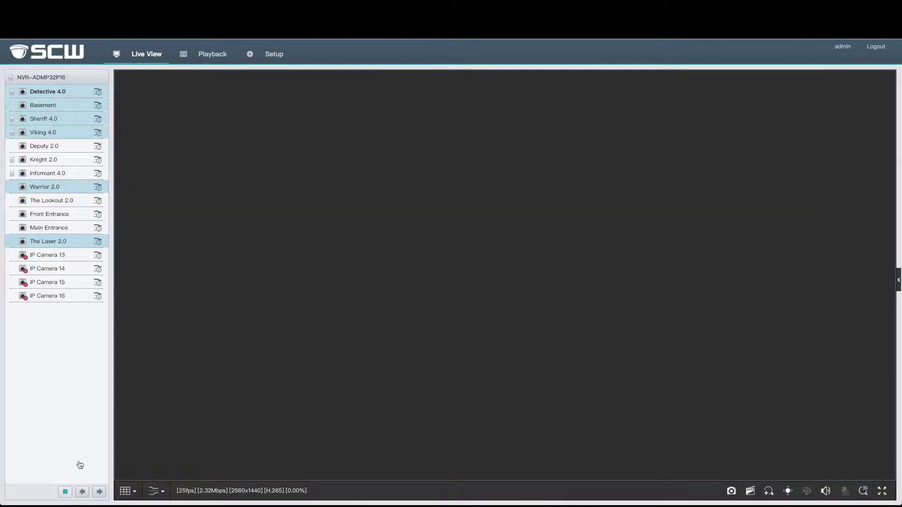
double_click(26, 244)
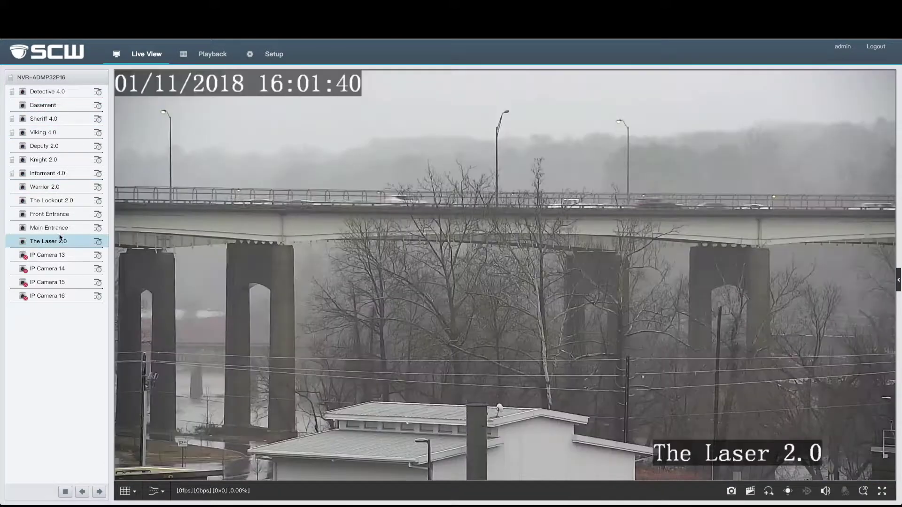
Step: Show the PTZ controls and aim The Laser 2.0 camera by panning right, zooming out, and panning further right over the loading docks
click(899, 280)
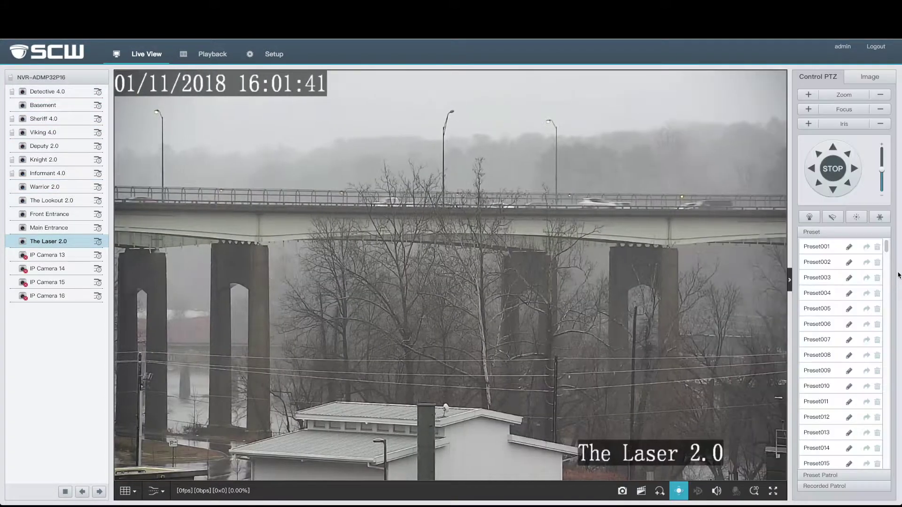
click(857, 170)
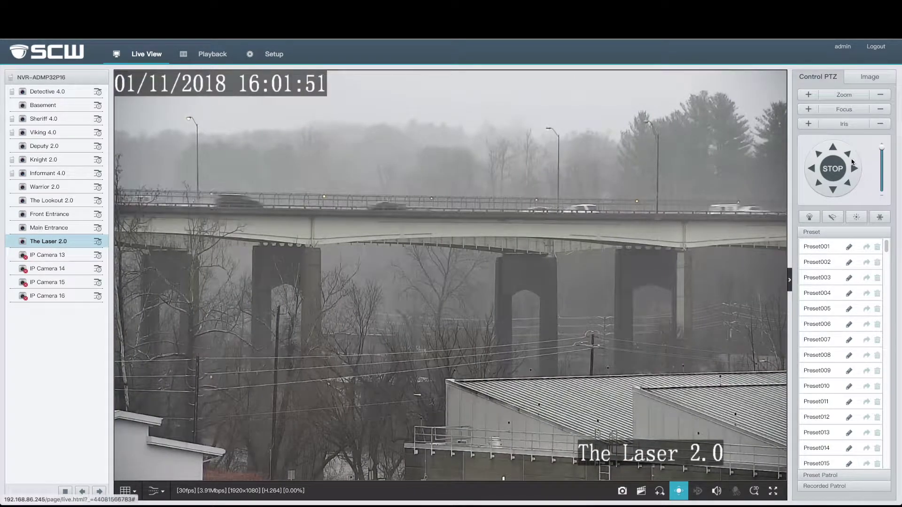
click(875, 94)
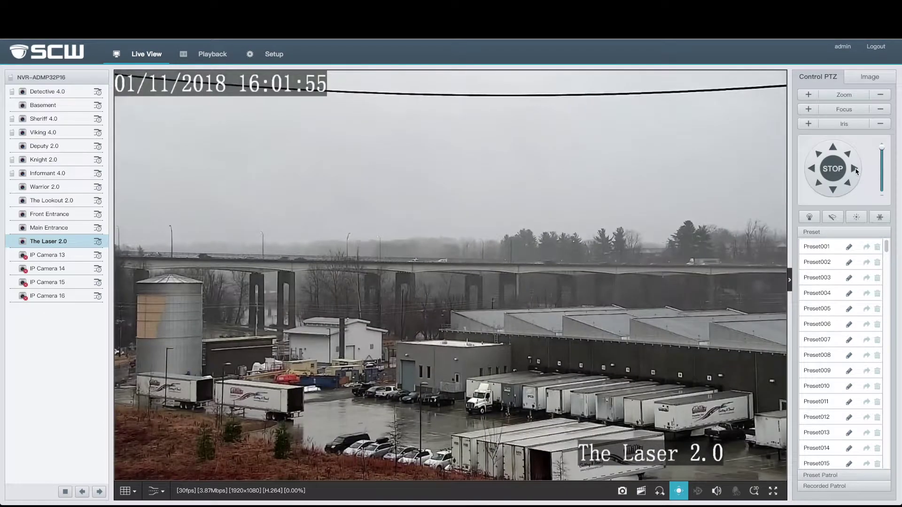
click(855, 169)
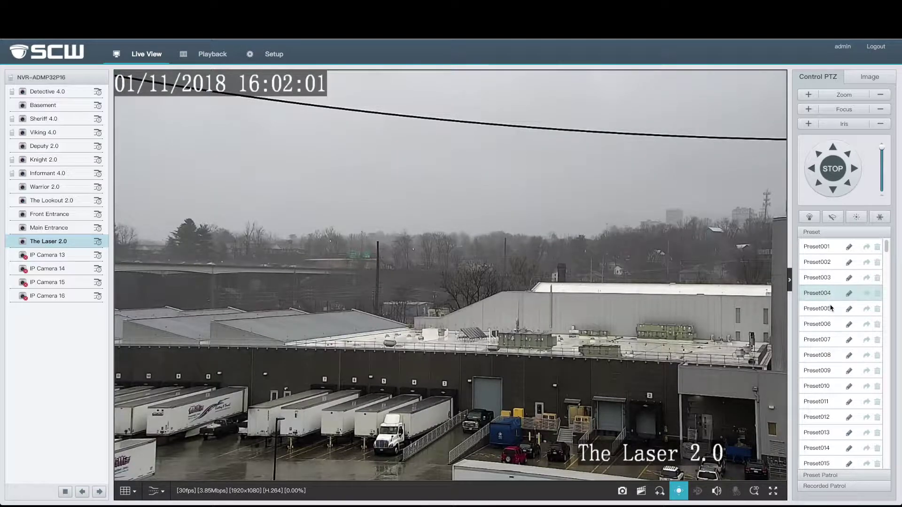
Step: Open the preset patrol and recorded patrol controls, and take a snapshot of The Laser 2.0 feed
click(820, 476)
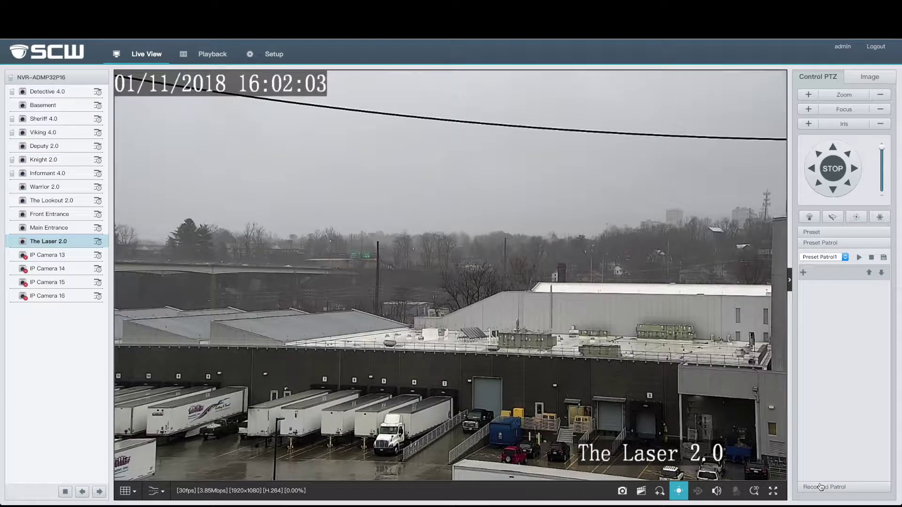
click(821, 488)
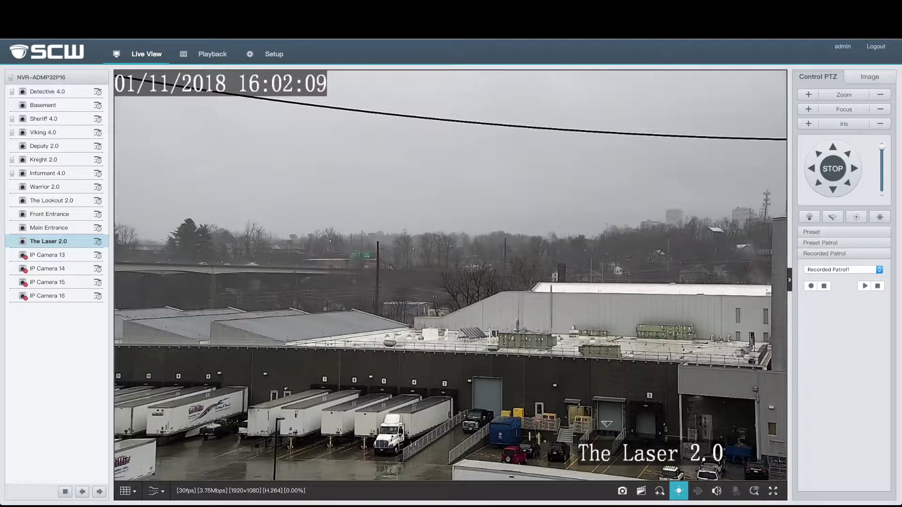
click(622, 492)
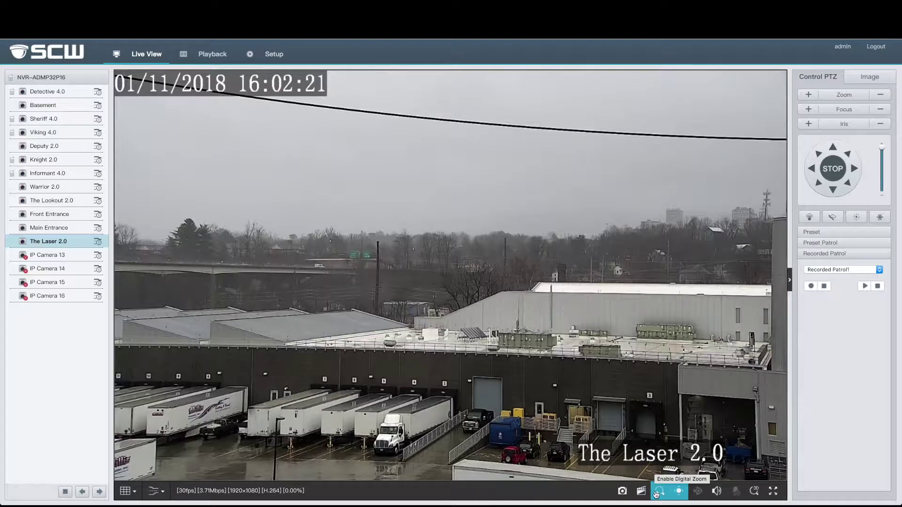
Step: Digitally zoom in on the area around the green highway signs, hide the PTZ controls, and turn digital zoom off
click(658, 491)
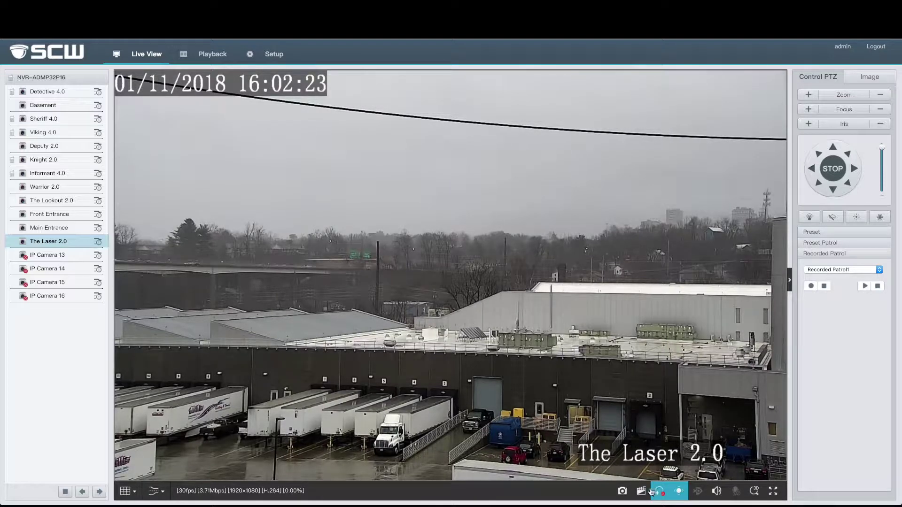
drag(245, 178, 470, 339)
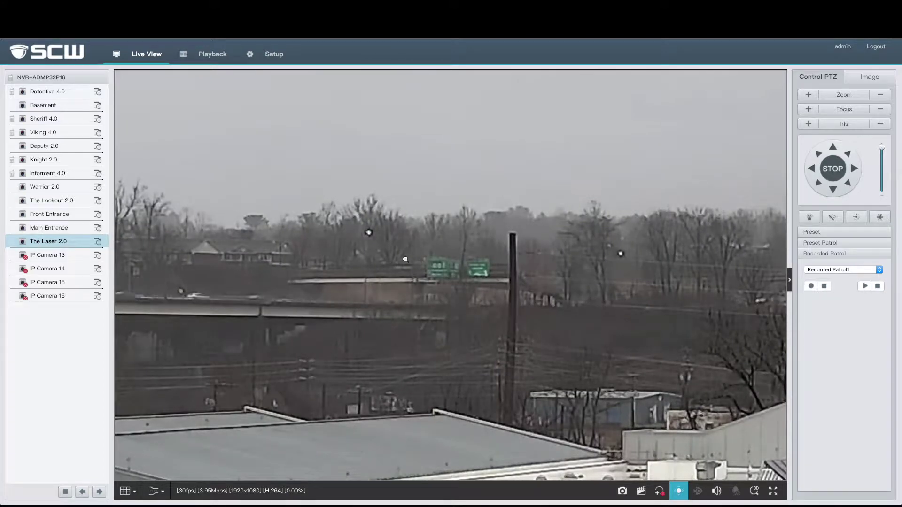
click(679, 491)
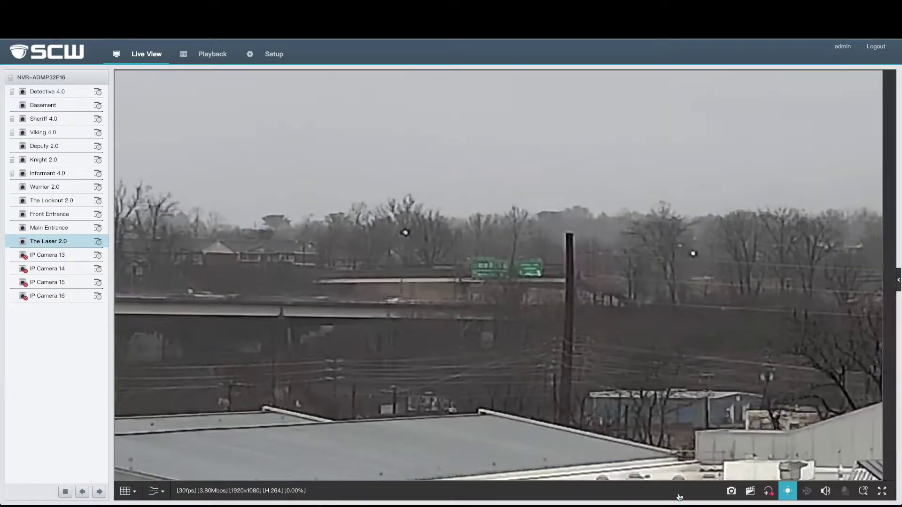
click(774, 492)
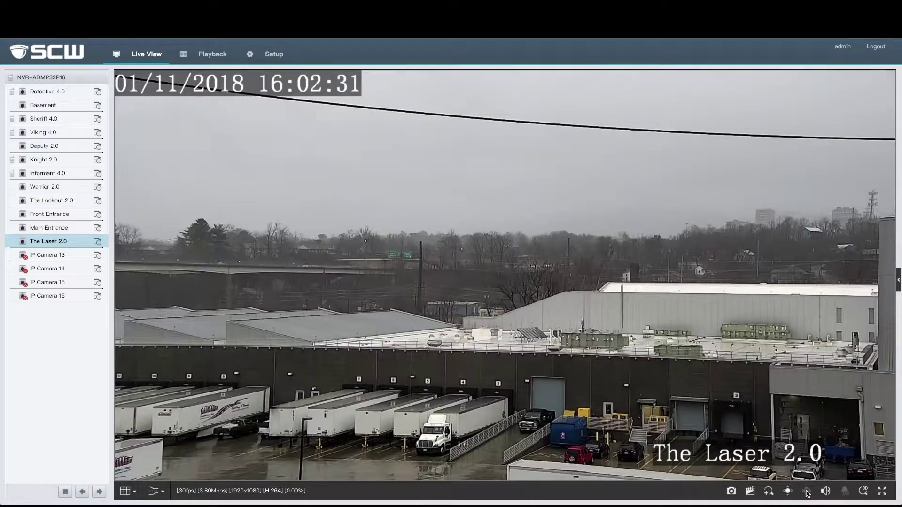
Step: Use 3D positioning to zoom the camera in on the white truck at the docks, and show the feed full screen
click(826, 492)
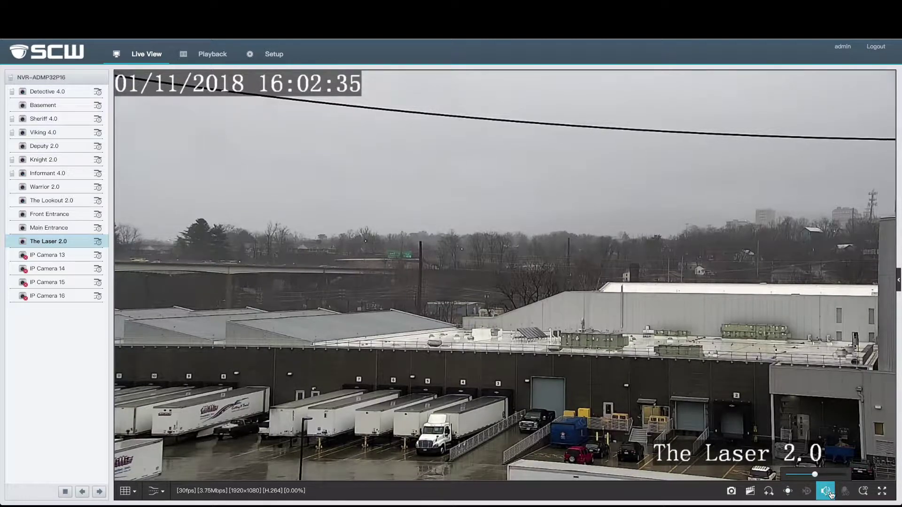
click(863, 492)
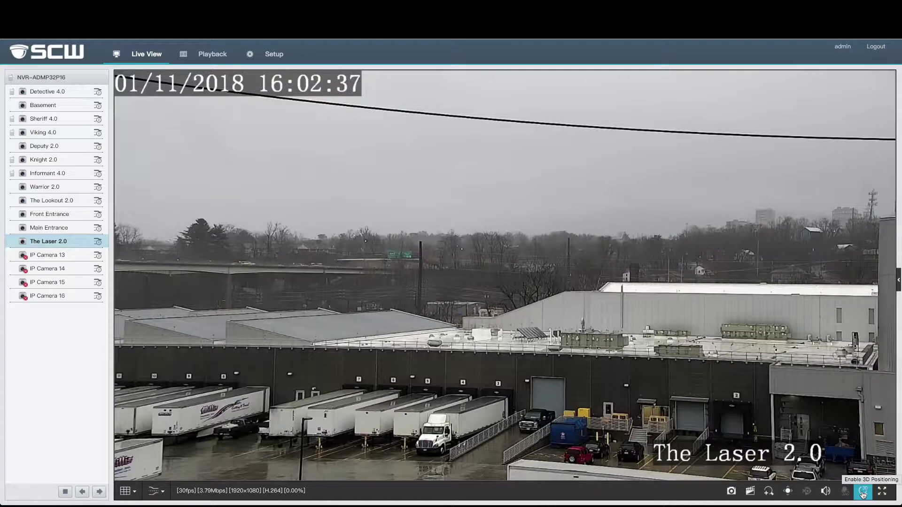
drag(377, 397, 484, 467)
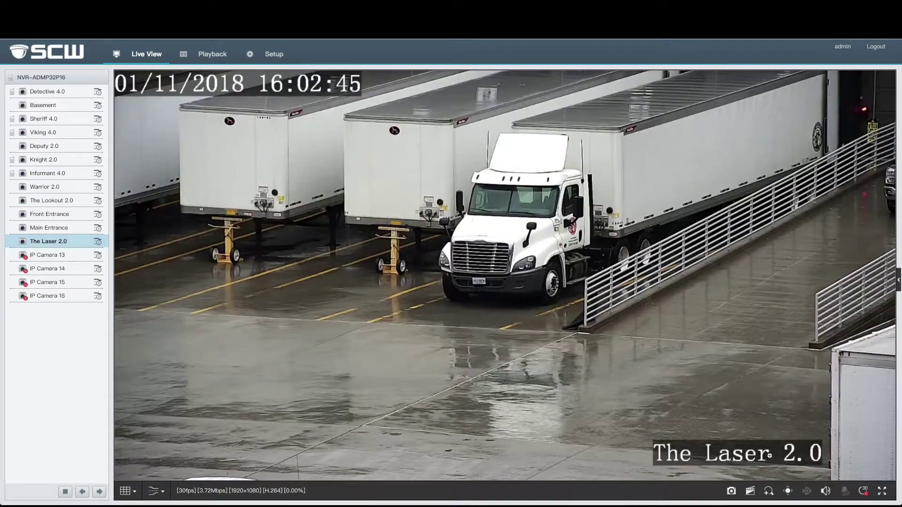
click(863, 491)
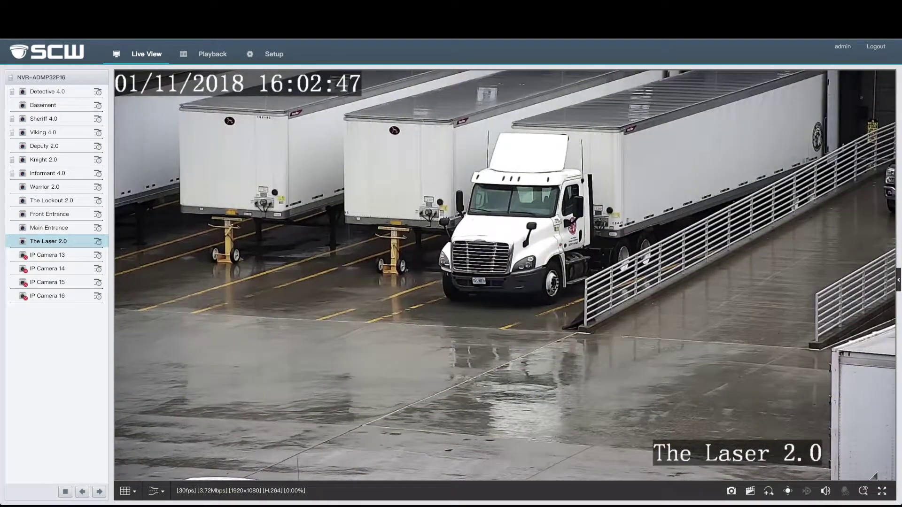
click(884, 491)
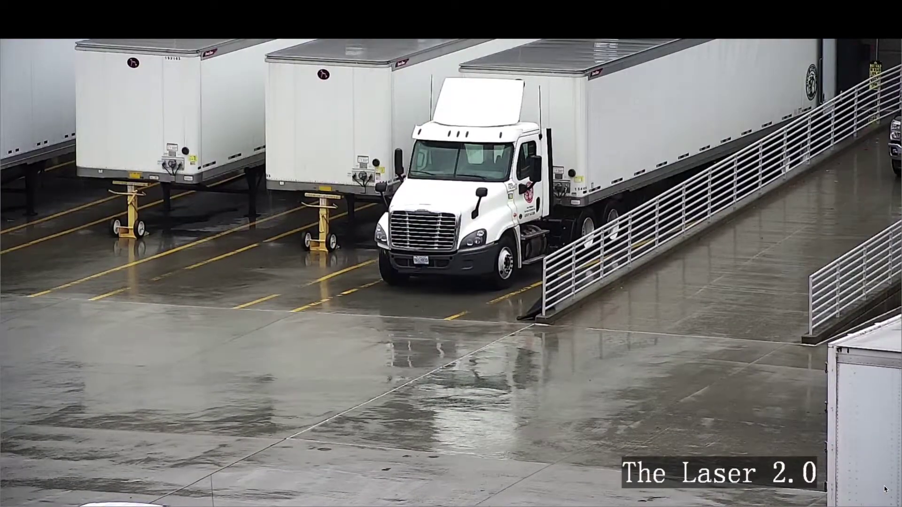
Step: Leave full screen, switch to recording playback, and select the Viking 4.0, Deputy 2.0, Knight 2.0 and Informant 4.0 cameras
key(Escape)
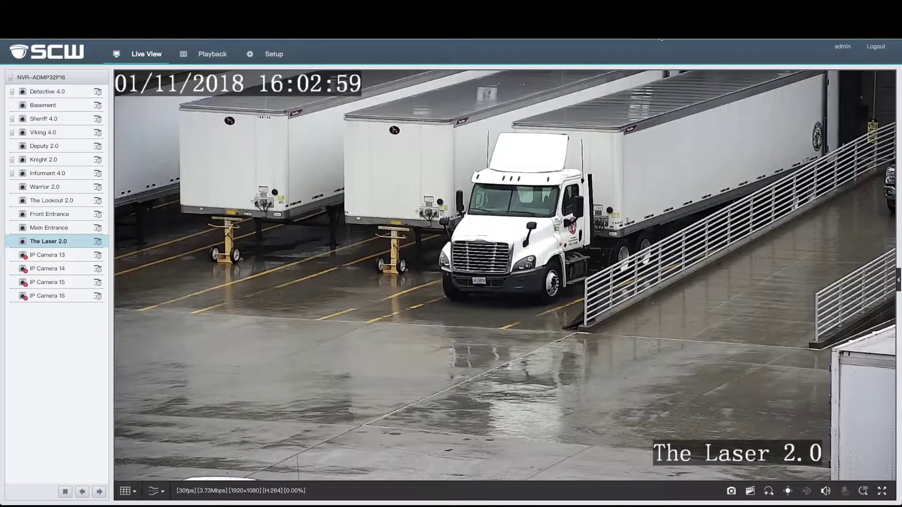
click(213, 54)
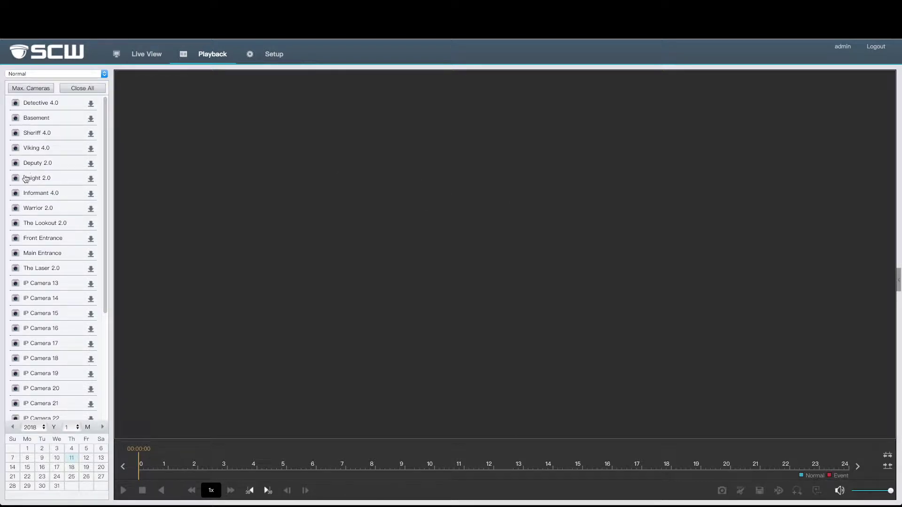
click(16, 149)
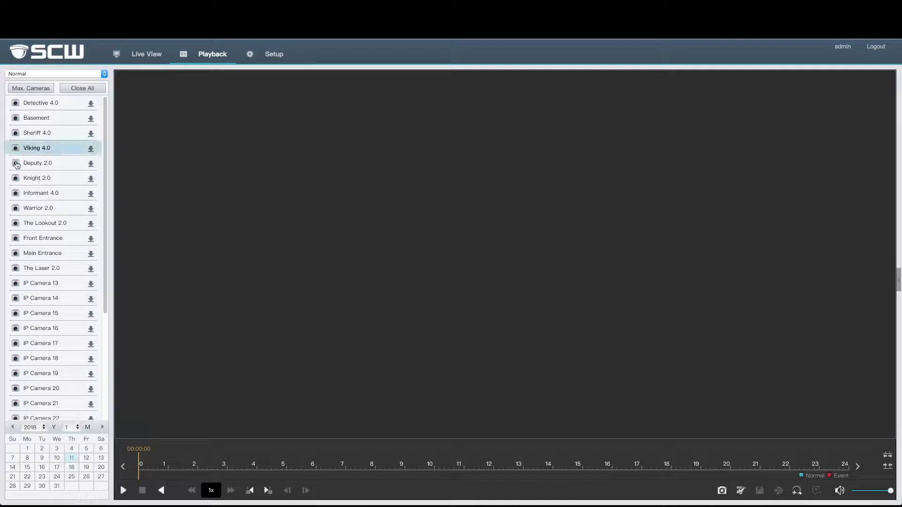
click(16, 163)
click(17, 179)
click(17, 194)
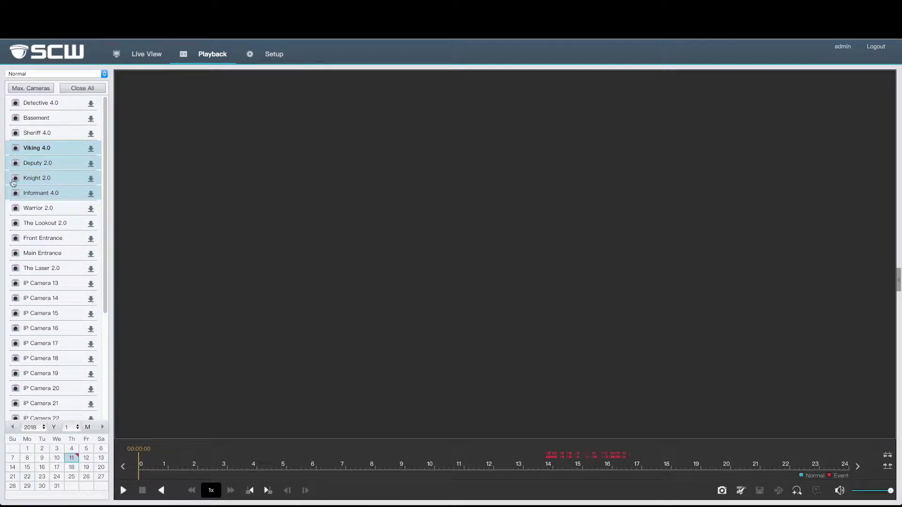
Step: Deselect the Informant 4.0, Knight 2.0 and Viking 4.0 cameras so that only Deputy 2.0 is selected for playback
click(15, 195)
click(17, 178)
click(16, 149)
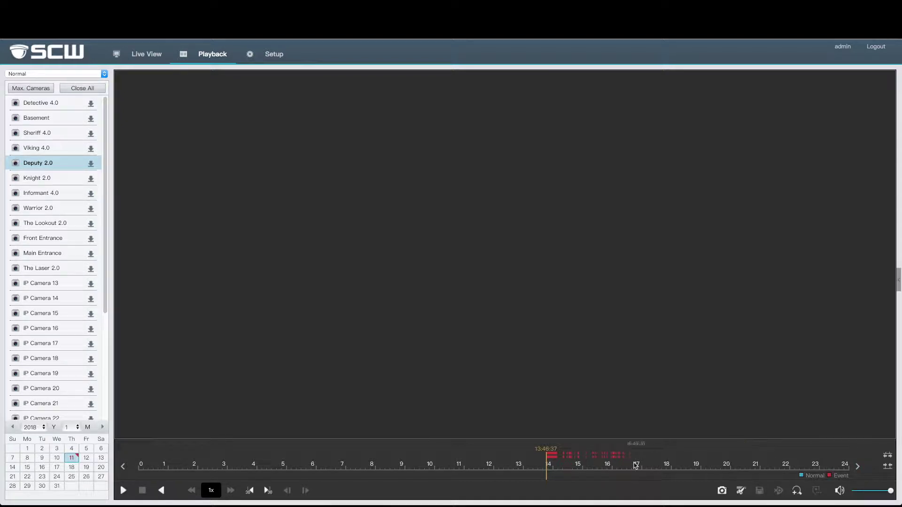
Step: Expand the playback timeline to a one-hour span and move it to the hour from 14:00 to 15:00
click(888, 457)
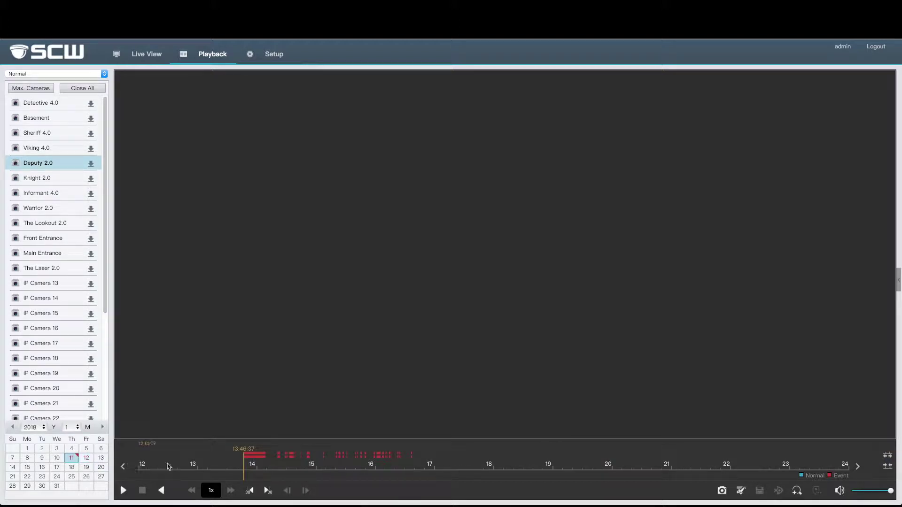
click(888, 457)
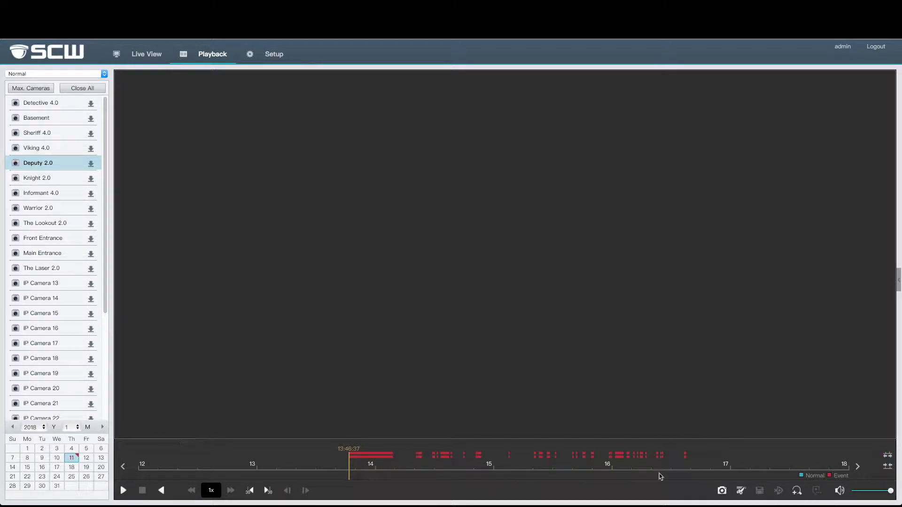
click(887, 457)
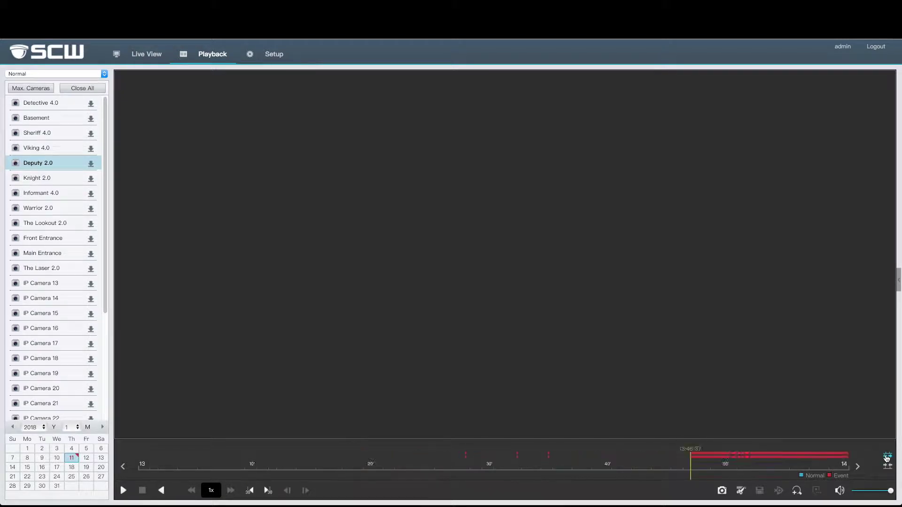
click(859, 466)
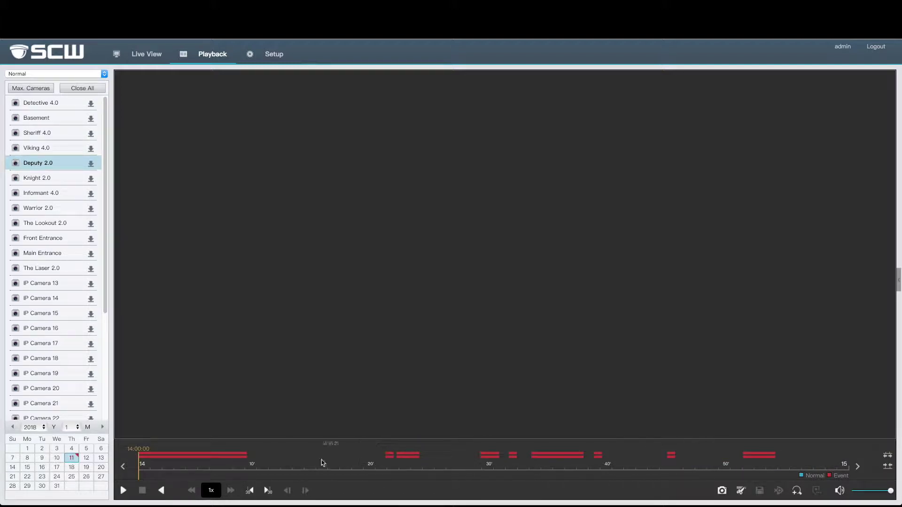
Step: Play the Deputy 2.0 recording from about 14:22, and jump back to about 14:02 on the timeline
click(401, 464)
click(124, 491)
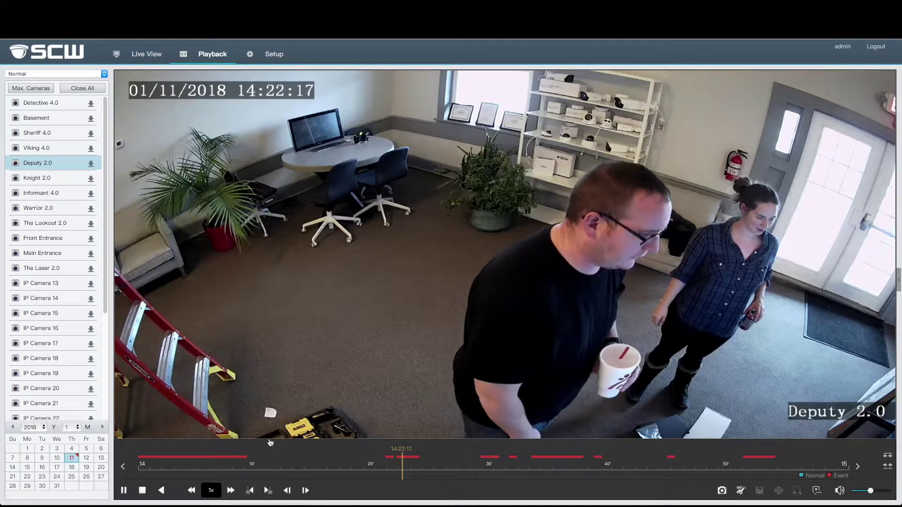
click(171, 465)
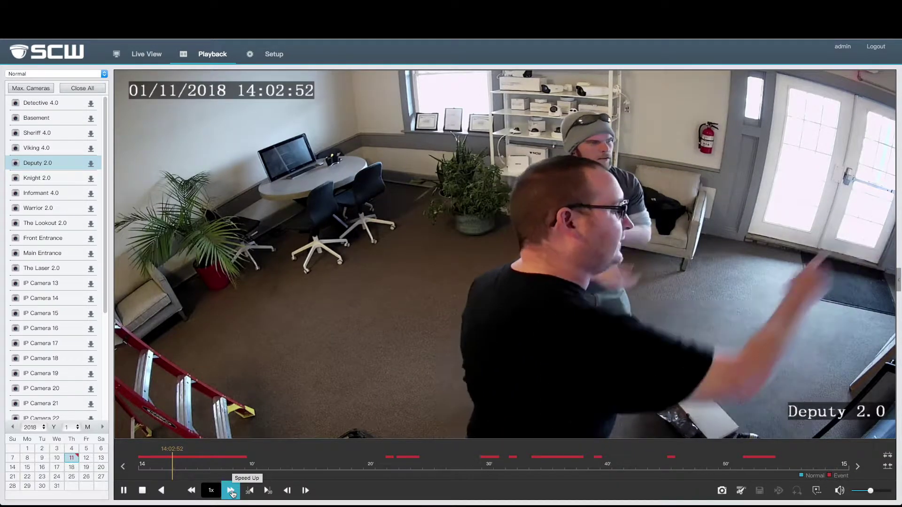
Step: Speed up the Deputy 2.0 playback to 16x
click(232, 492)
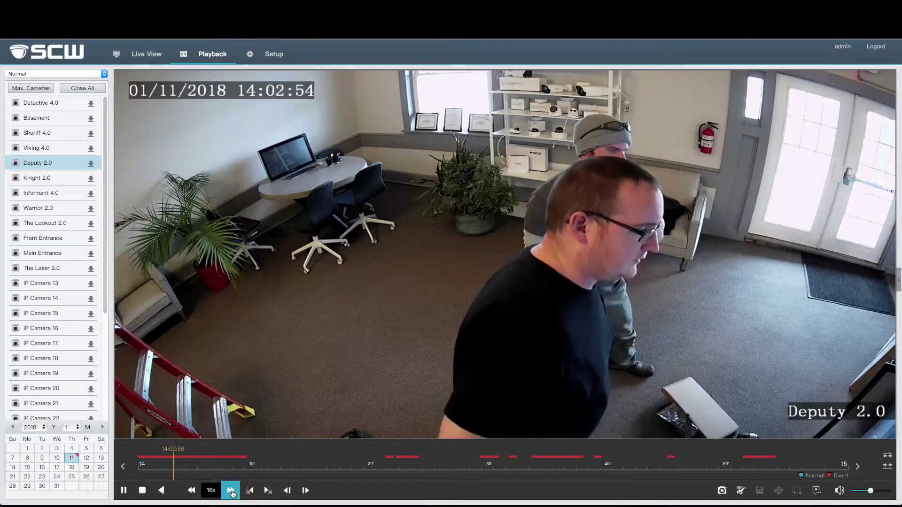
click(232, 493)
click(231, 493)
click(231, 493)
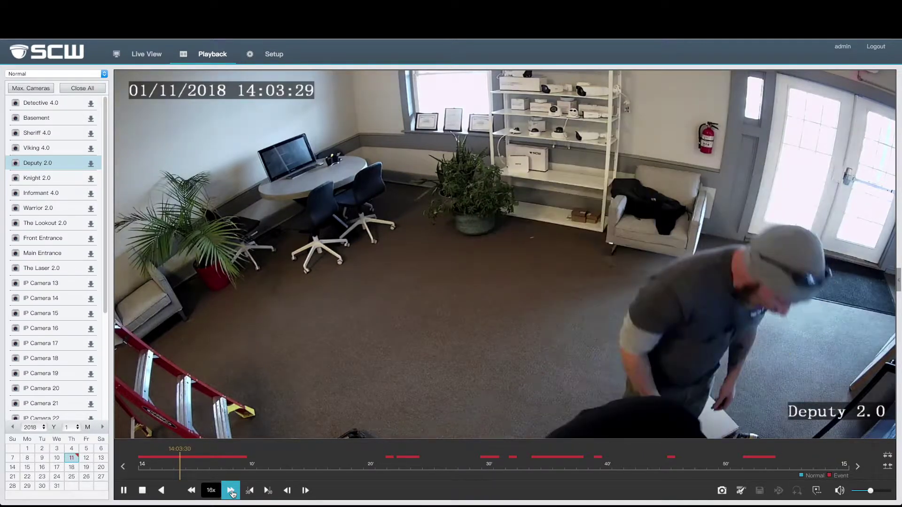
Step: Slow the playback down to 1/4x, and return it to the normal 1x speed
click(198, 492)
click(197, 491)
click(197, 492)
click(192, 490)
click(192, 491)
click(193, 490)
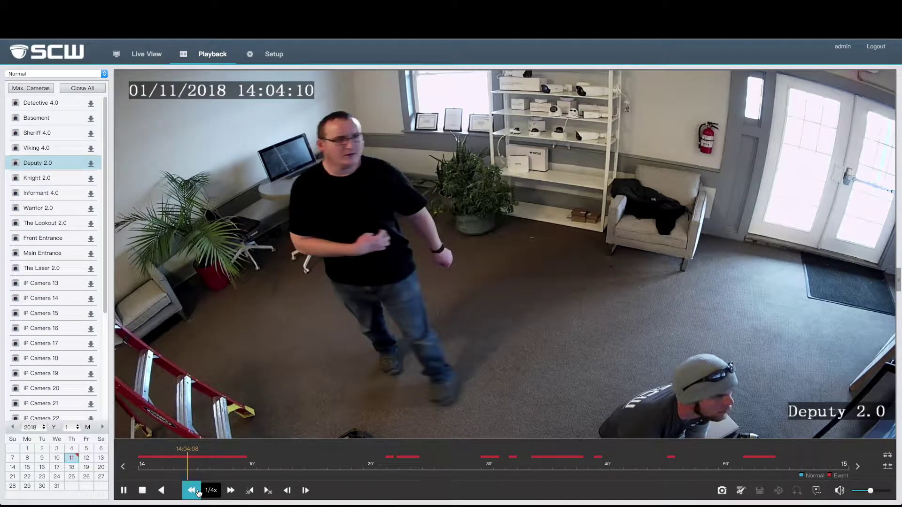
click(227, 491)
click(228, 491)
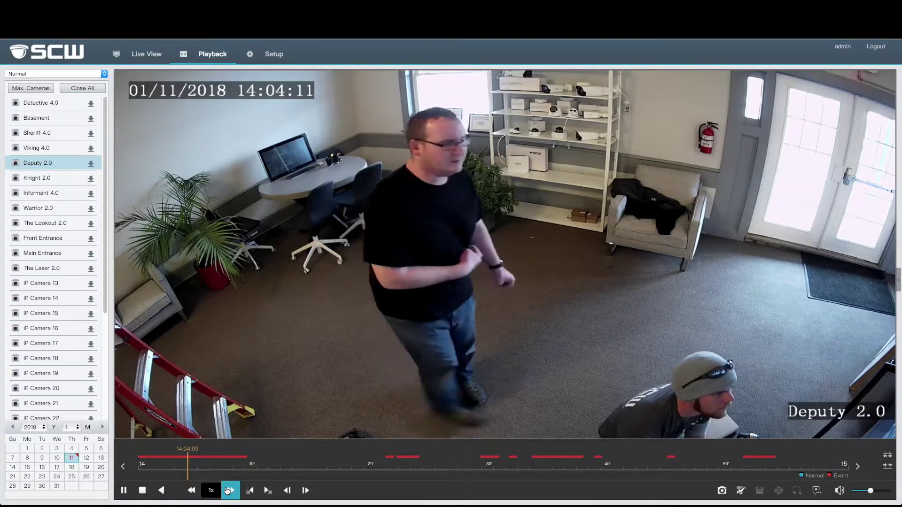
Step: Skip forward and back in the Deputy 2.0 recording with the 30-second jumps
click(266, 490)
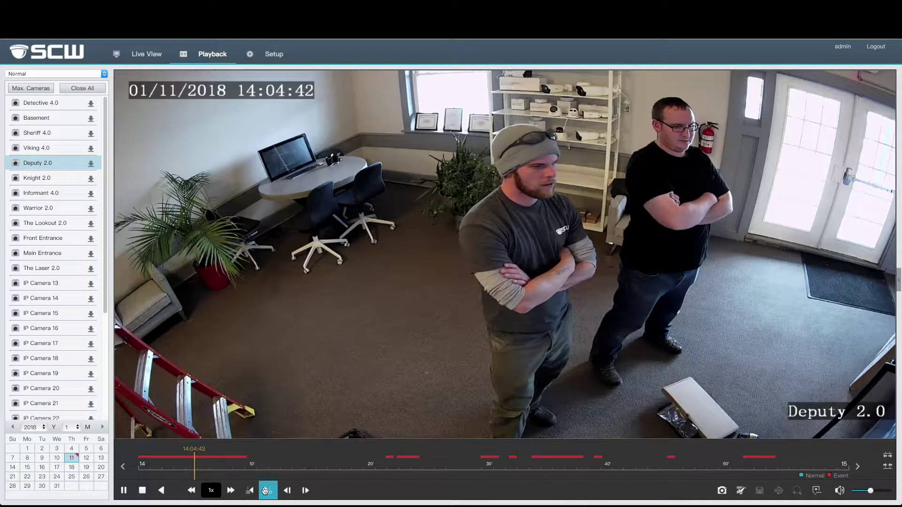
click(262, 491)
click(257, 491)
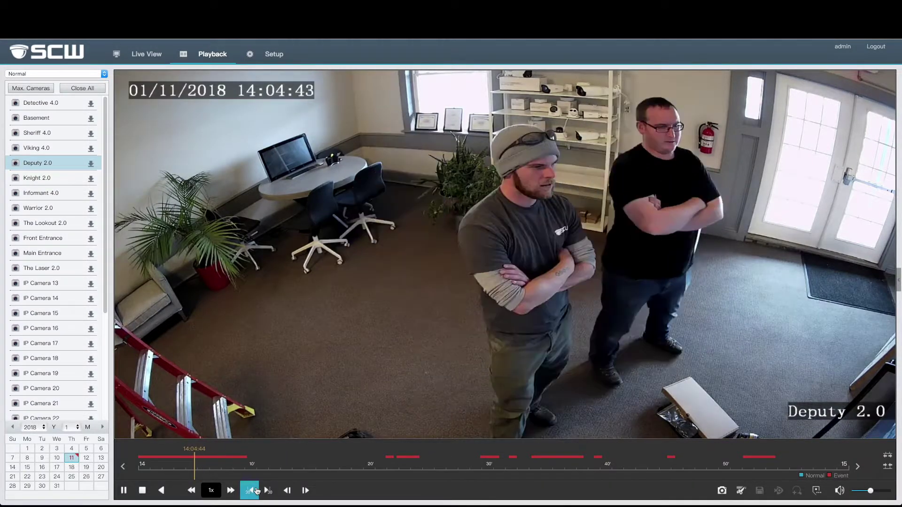
Step: Step forward frame by frame through the Deputy 2.0 recording around 14:04:51
click(304, 491)
click(304, 491)
click(304, 491)
click(304, 491)
click(304, 490)
click(304, 491)
click(304, 491)
click(304, 491)
click(304, 491)
click(304, 491)
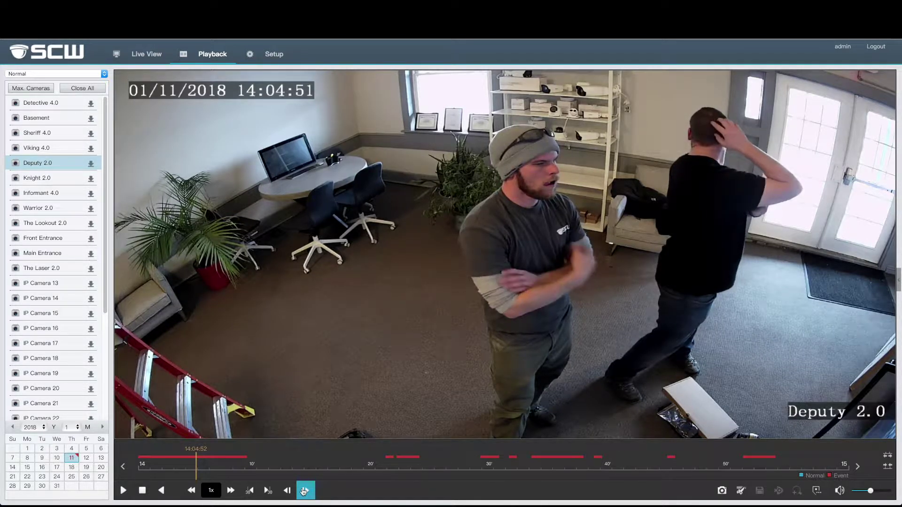
click(304, 490)
click(304, 491)
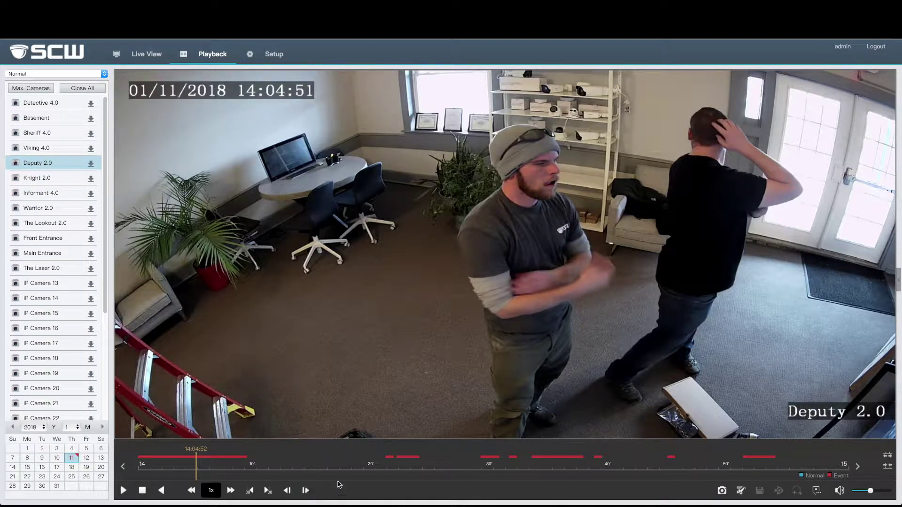
Step: Play the Deputy 2.0 recording from about 14:36:57 and clip a segment of about 5 seconds from it
click(576, 469)
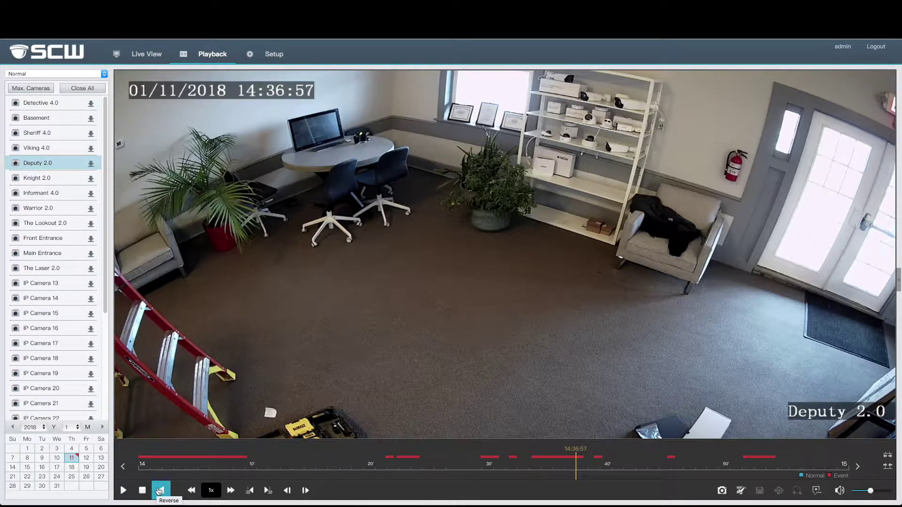
click(124, 491)
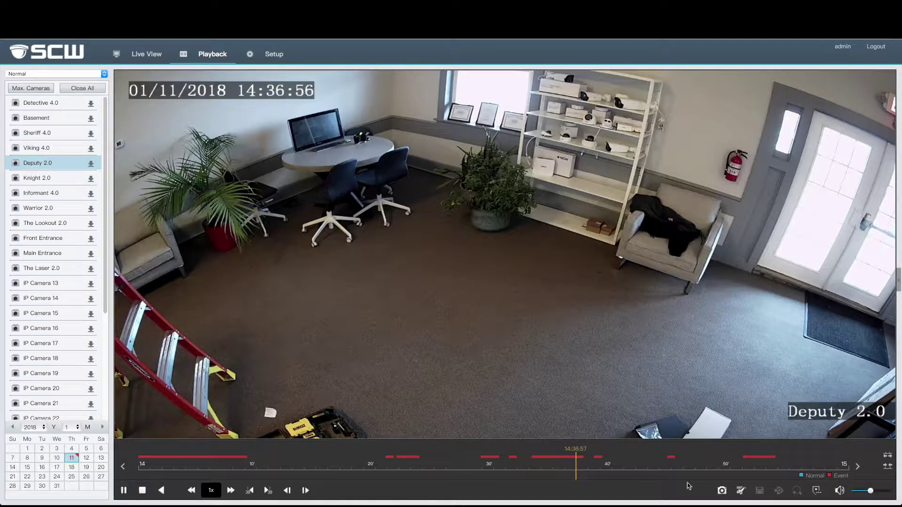
click(739, 491)
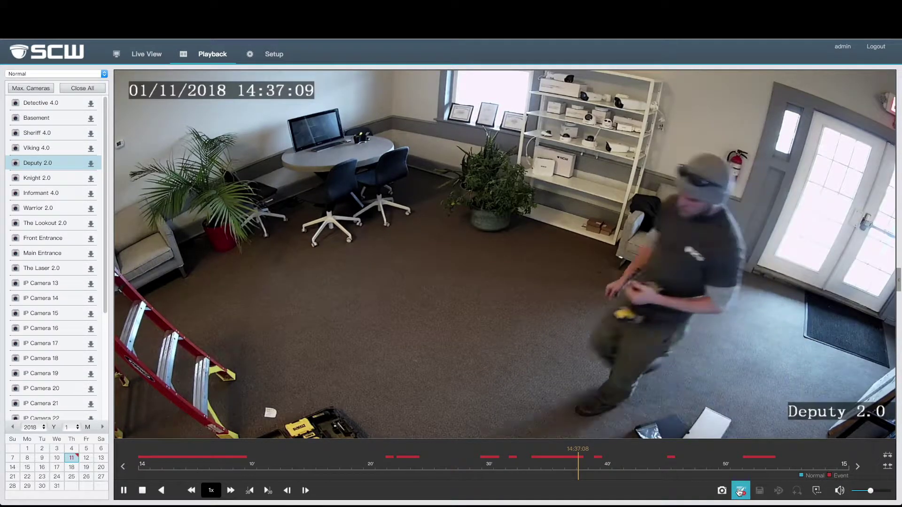
click(740, 491)
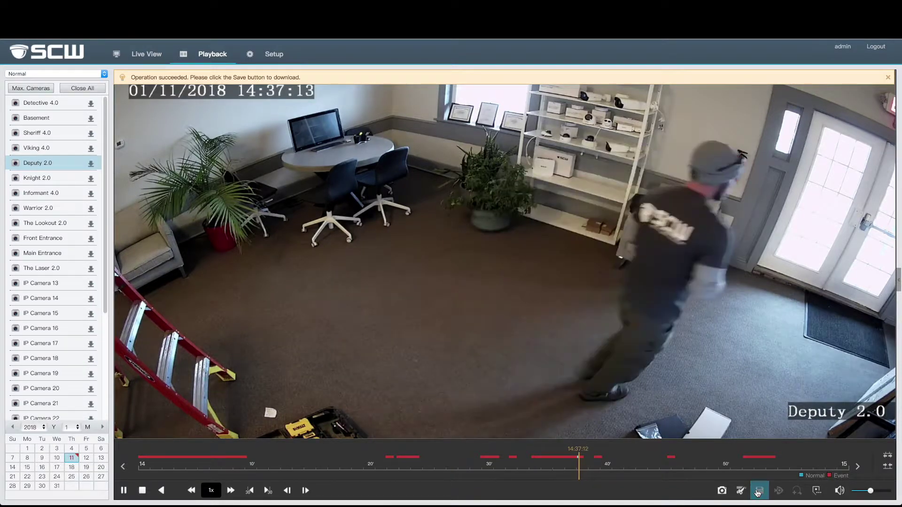
Step: Open the list of clipped Deputy 2.0 segments with its download speed options, and close it
click(760, 492)
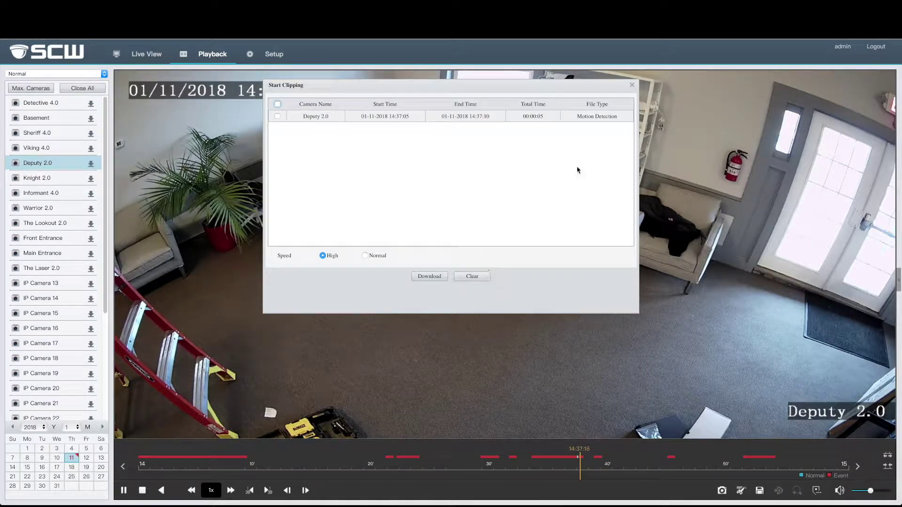
click(631, 87)
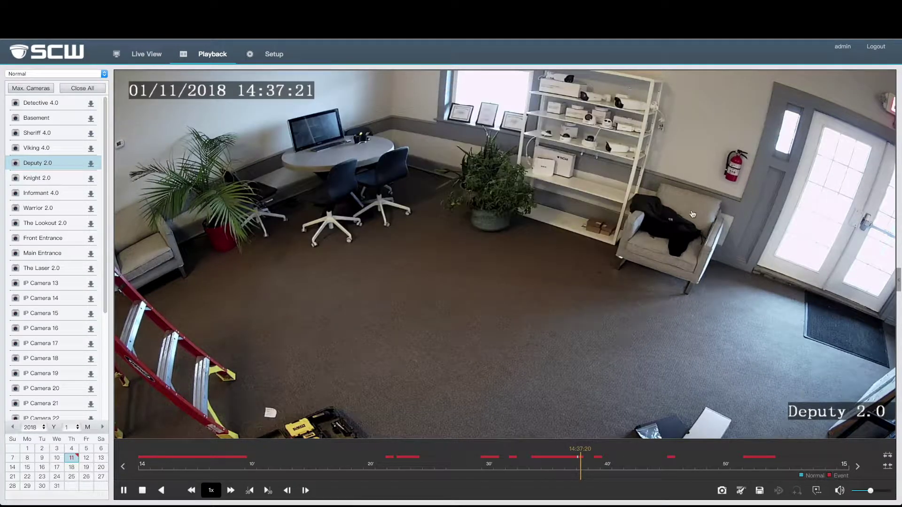
click(816, 492)
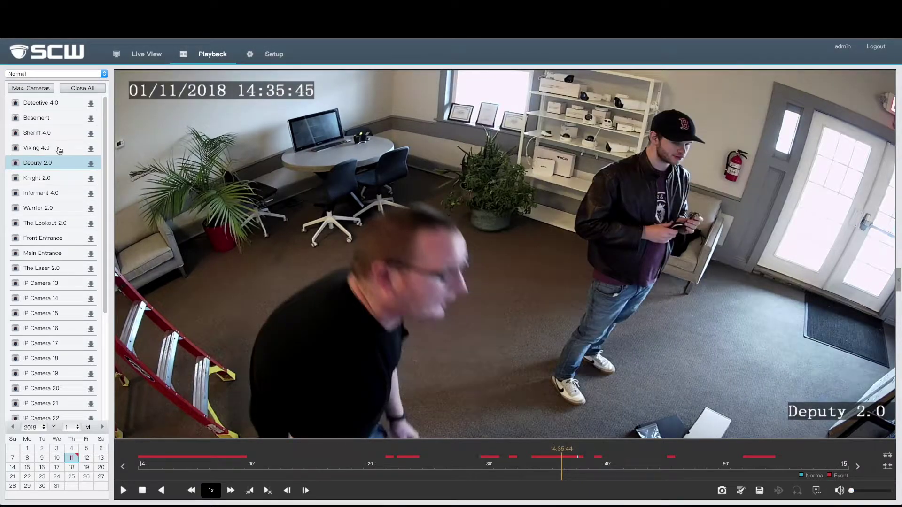
Step: Add the Detective 4.0, Sheriff 4.0 and Viking 4.0 cameras to the playback selection, and stop the playback
click(17, 106)
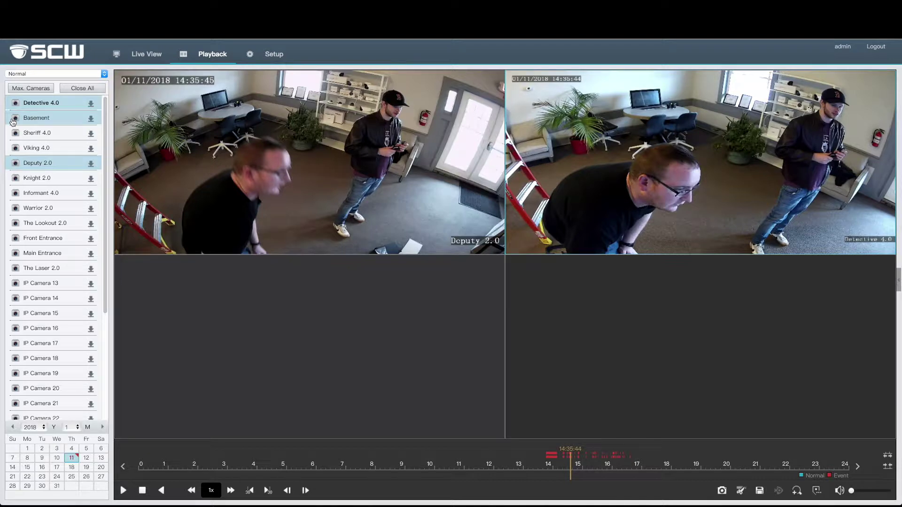
click(16, 138)
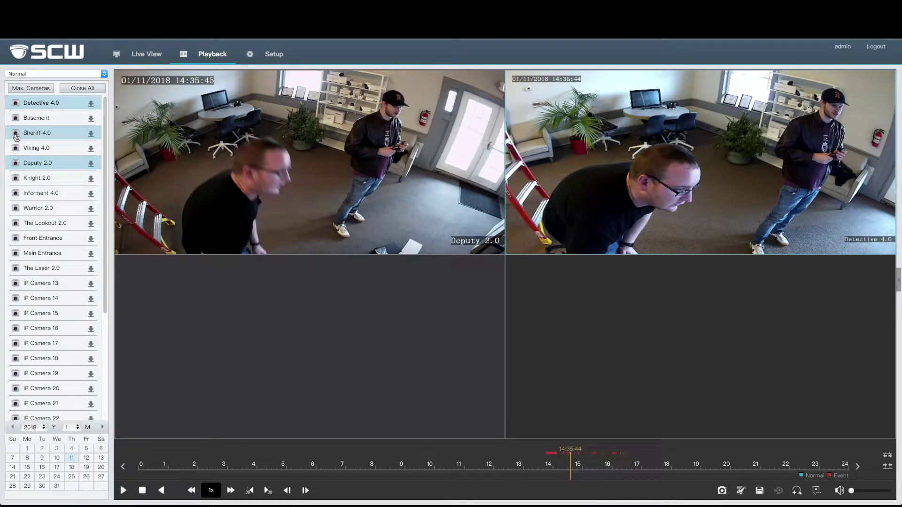
click(17, 149)
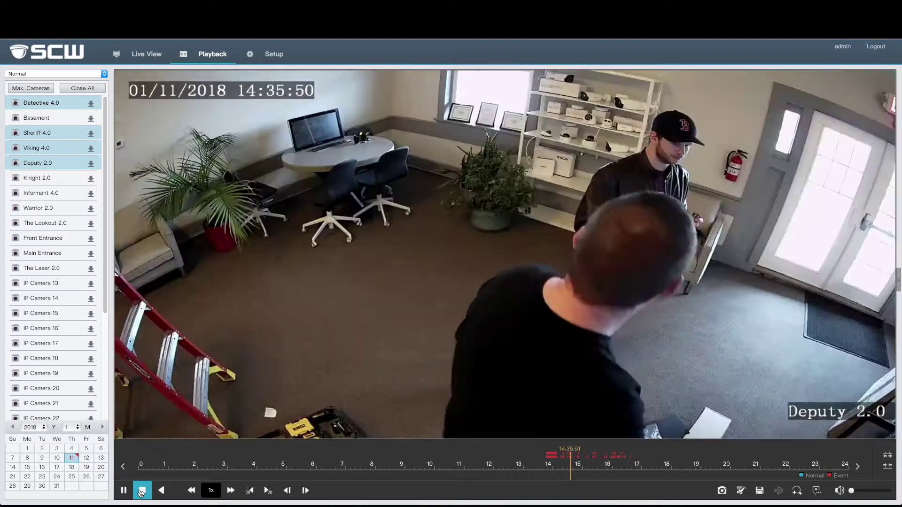
click(140, 491)
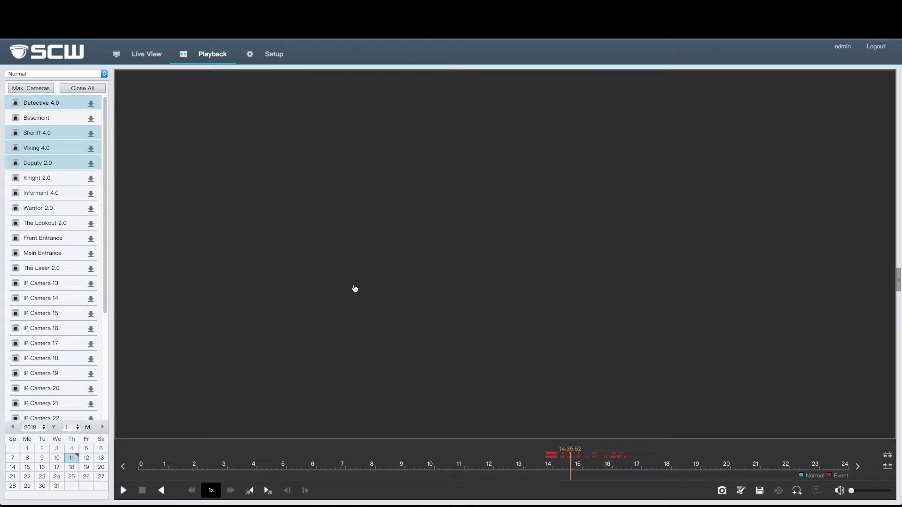
Step: Query the downloadable recordings of the four selected cameras for 01-11-2018 from 00:00:00 to 23:59:59
click(91, 104)
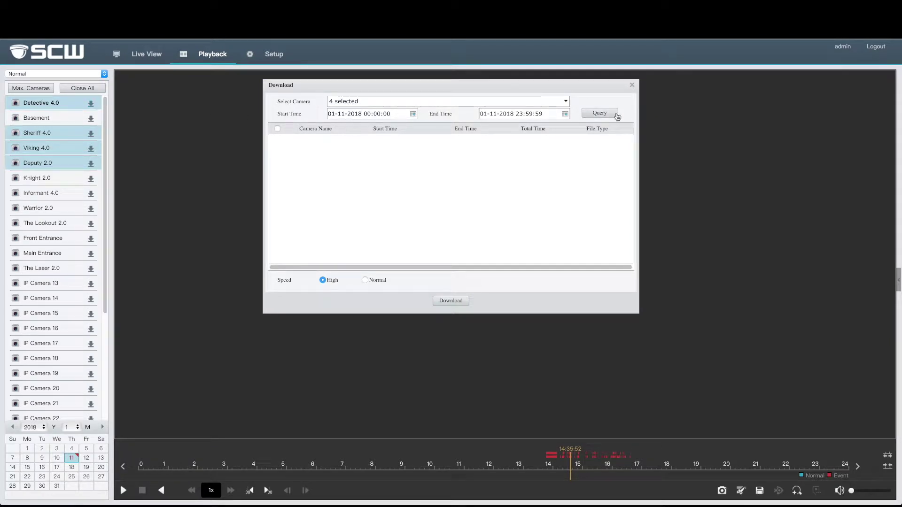
click(599, 113)
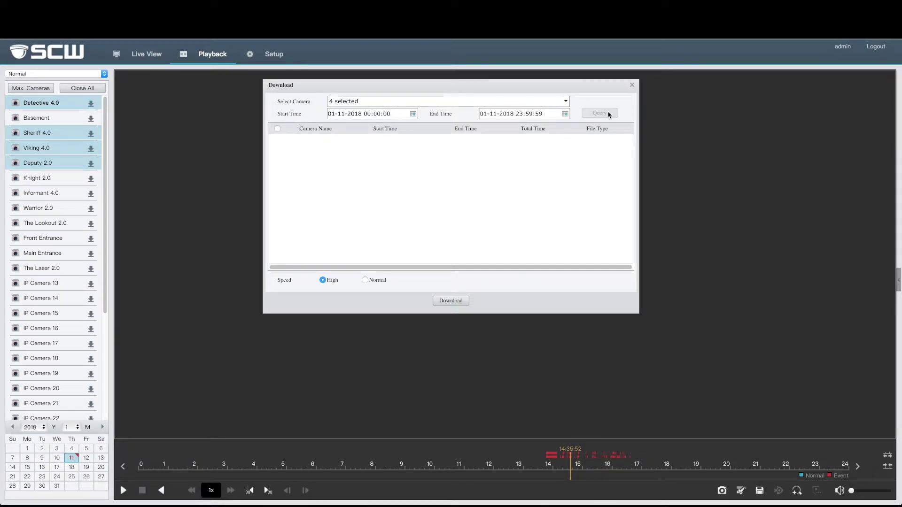
click(427, 102)
click(427, 101)
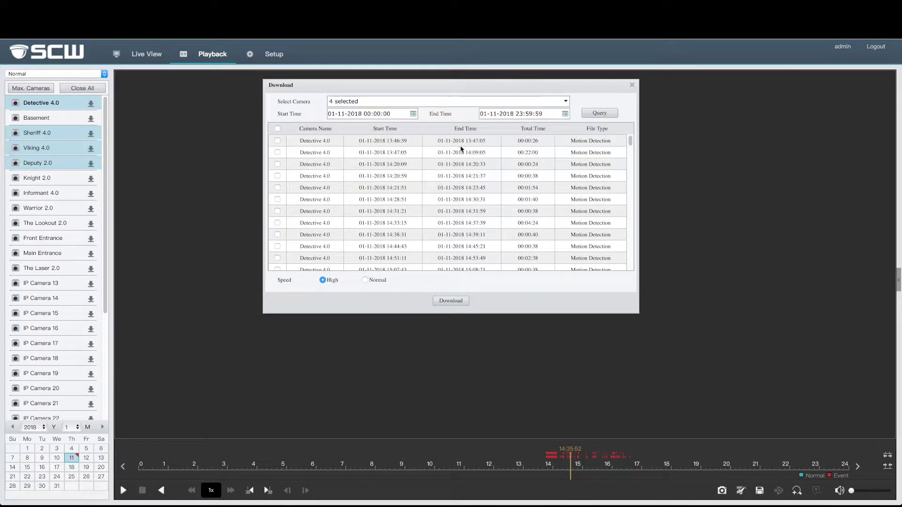
Step: Mark the Detective 4.0 recording starting at 16:01:37 in the download list, and close the download window
scroll(477, 174, down, 6)
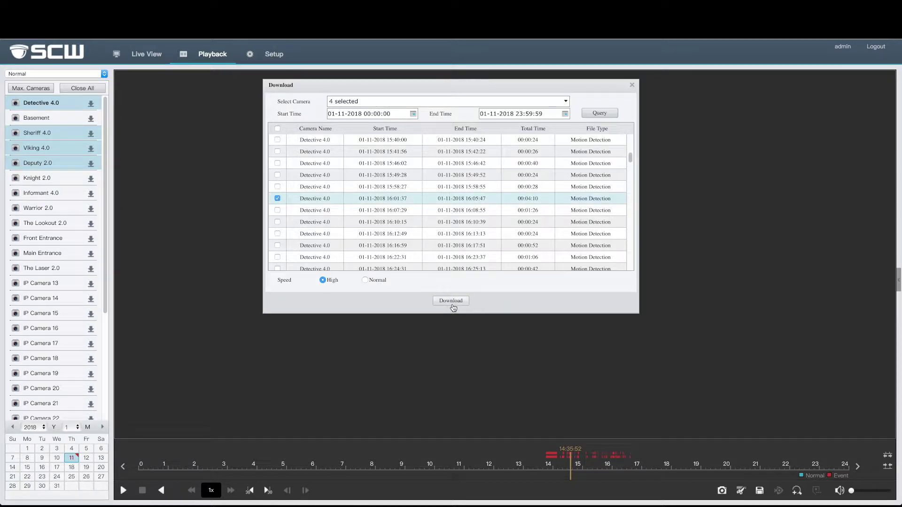
click(632, 87)
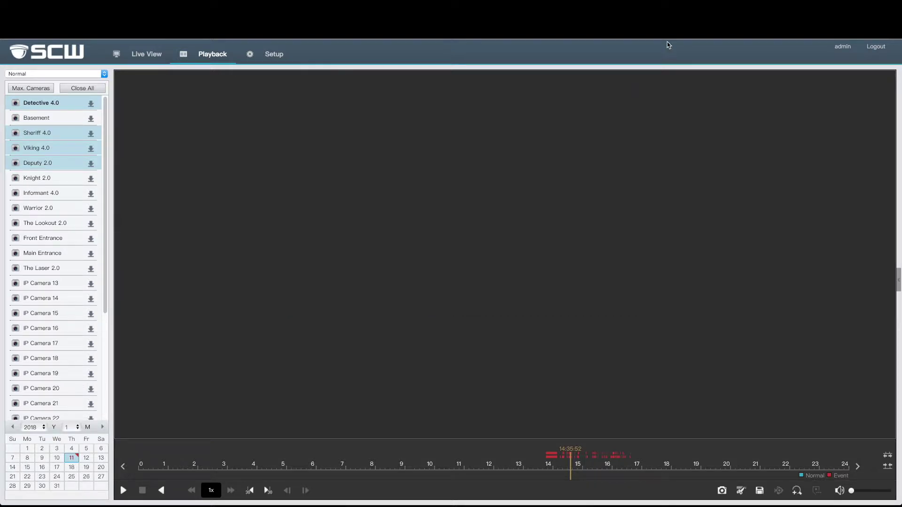
Step: Open the recorder's setup and review the basic device, time, daylight saving and camera list settings
click(257, 59)
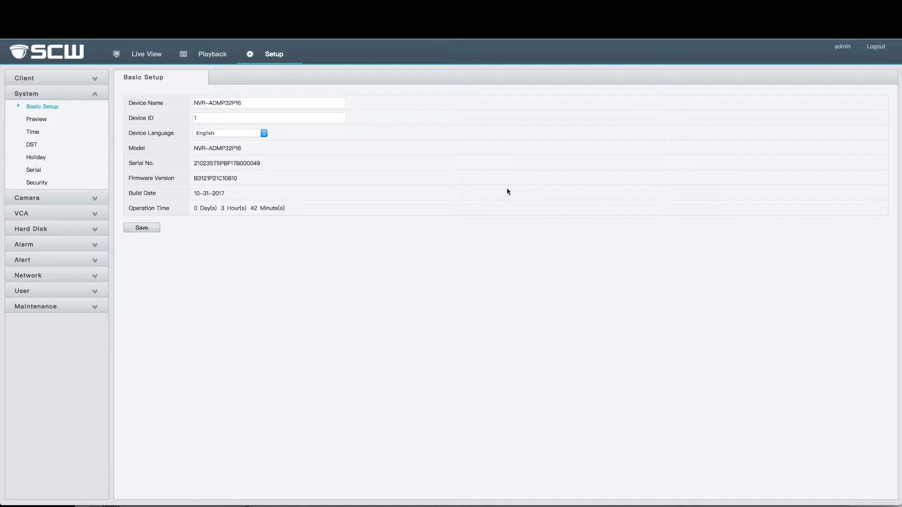
click(61, 131)
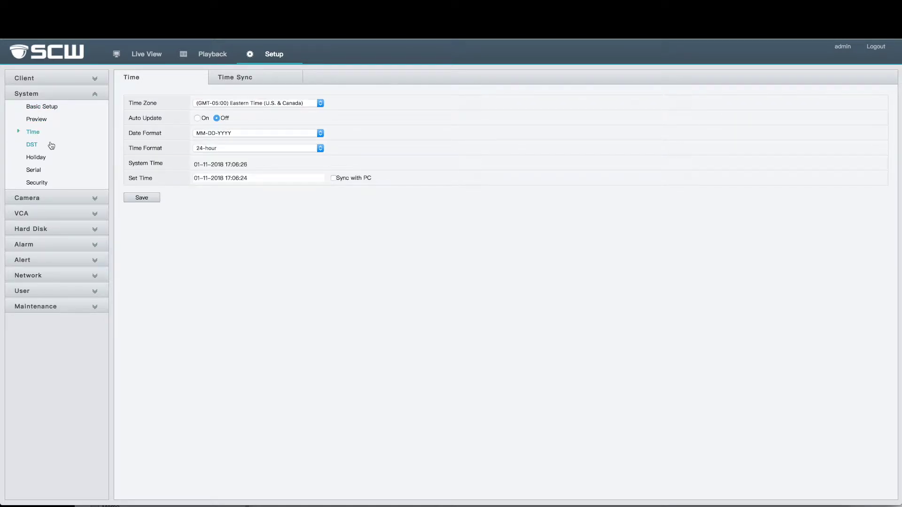
click(51, 145)
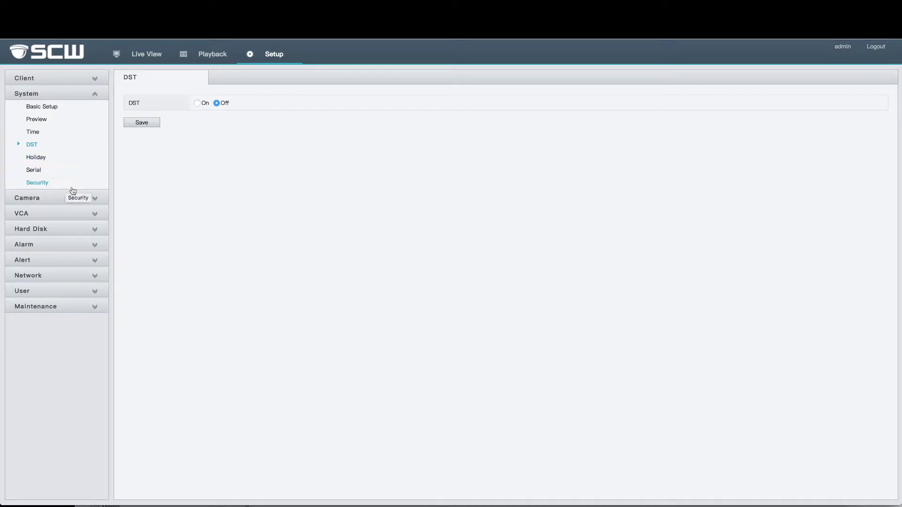
click(95, 200)
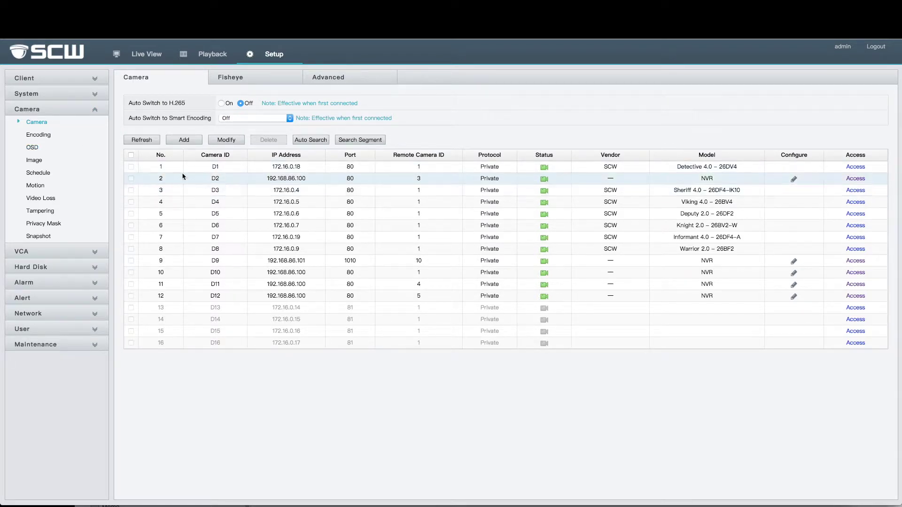
Step: Review the Detective 4.0 encoding settings, checking the main stream's frame rate and video compression options
click(57, 138)
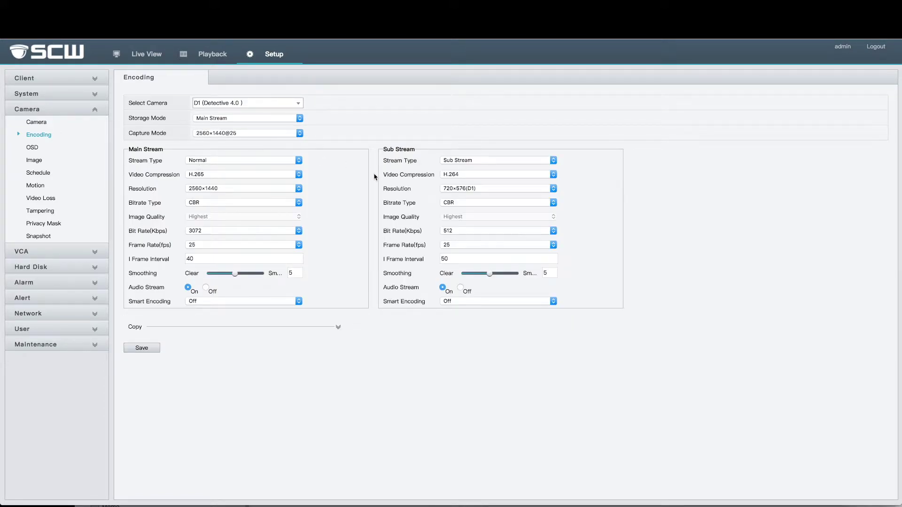
click(211, 246)
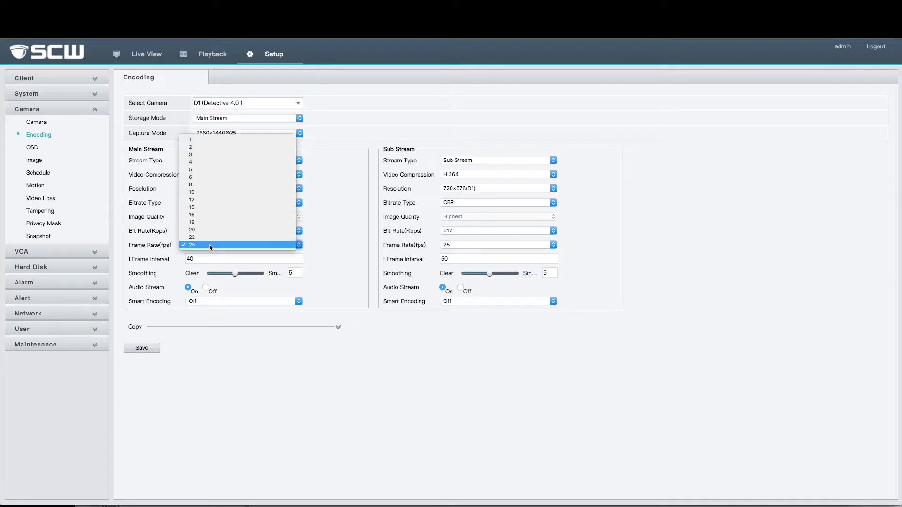
click(210, 240)
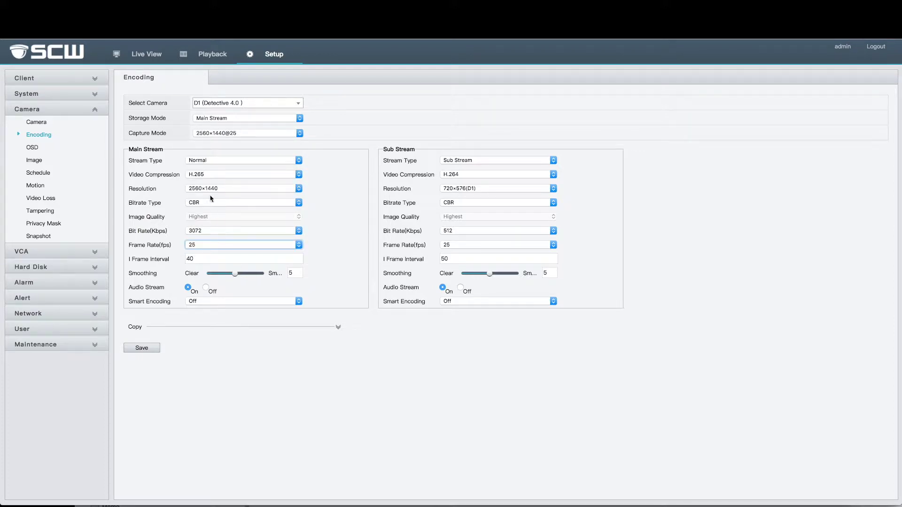
click(211, 175)
click(176, 204)
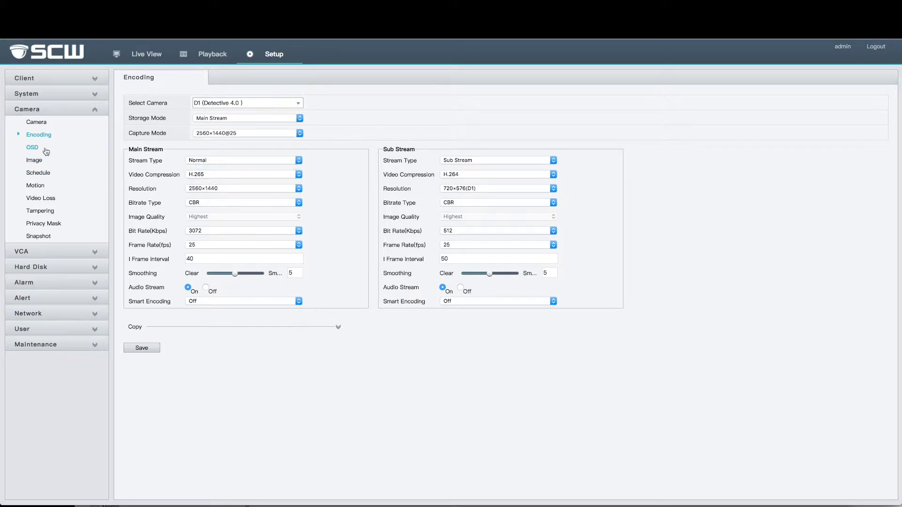
Step: Review the Detective 4.0 on-screen display and image settings, expanding the white balance and advanced image options
click(46, 149)
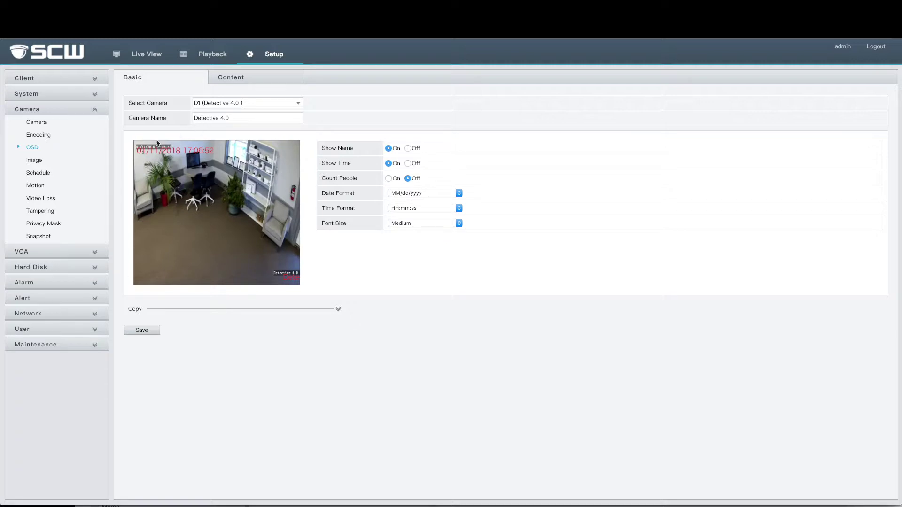
click(59, 160)
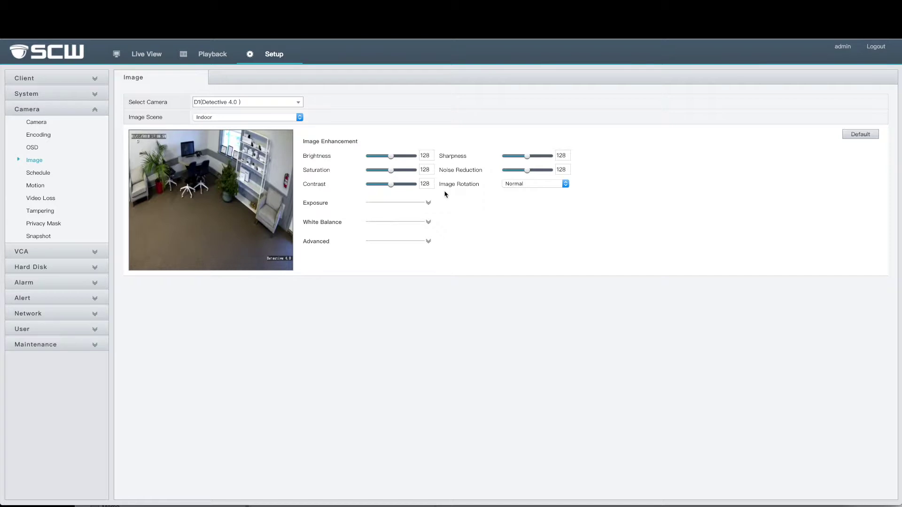
click(429, 223)
click(429, 284)
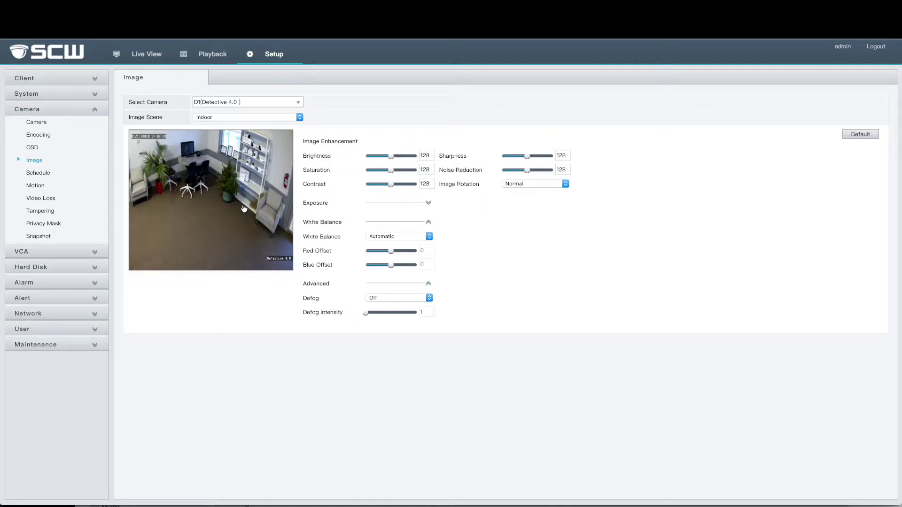
Step: Set the Detective 4.0 recording schedule to Normal for all hours of every day including Holiday, and save it
click(67, 172)
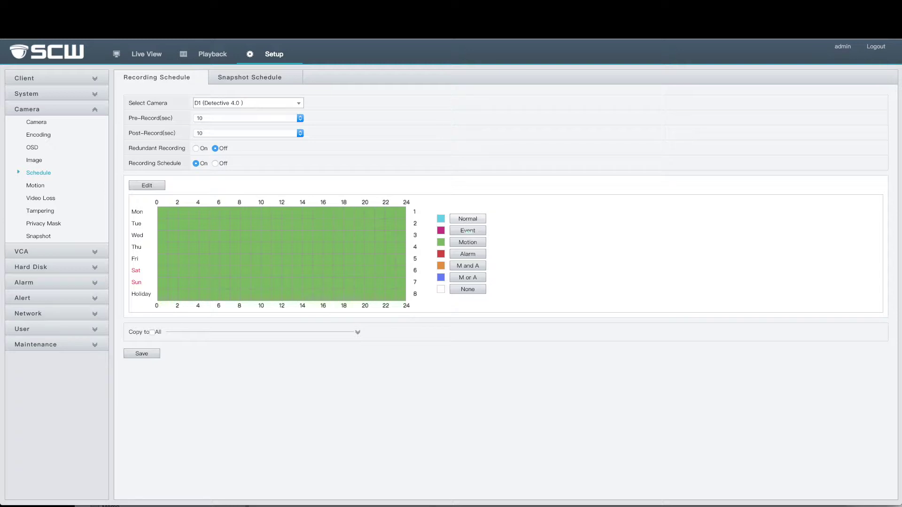
click(467, 218)
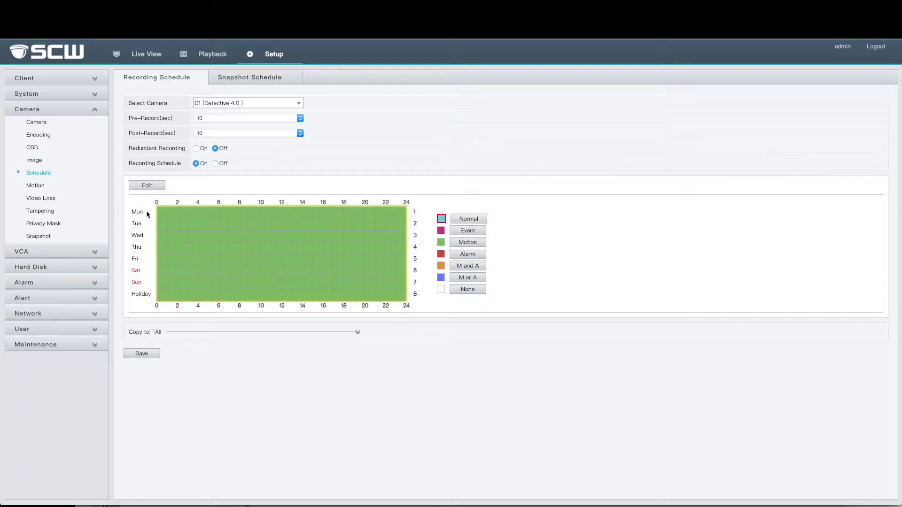
mouse_move(164, 214)
mouse_down()
mouse_move(315, 277)
mouse_move(403, 297)
mouse_up()
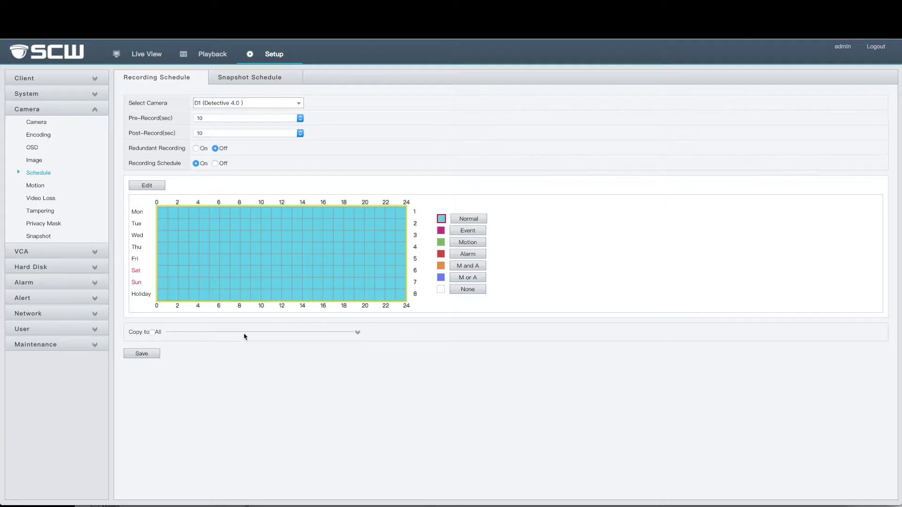
click(153, 353)
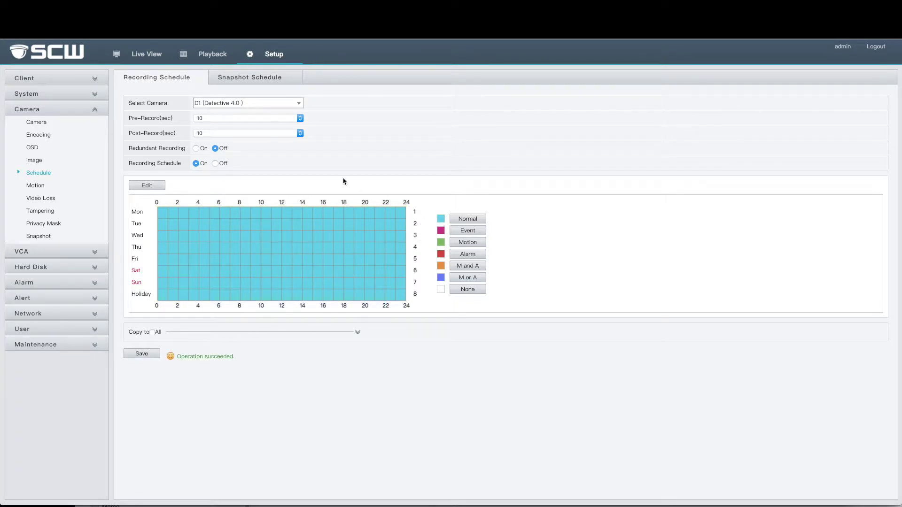
Step: Clear the Detective 4.0 motion detection grid, draw areas over the floor and the desk monitor, and erase the middle of the floor area
click(57, 187)
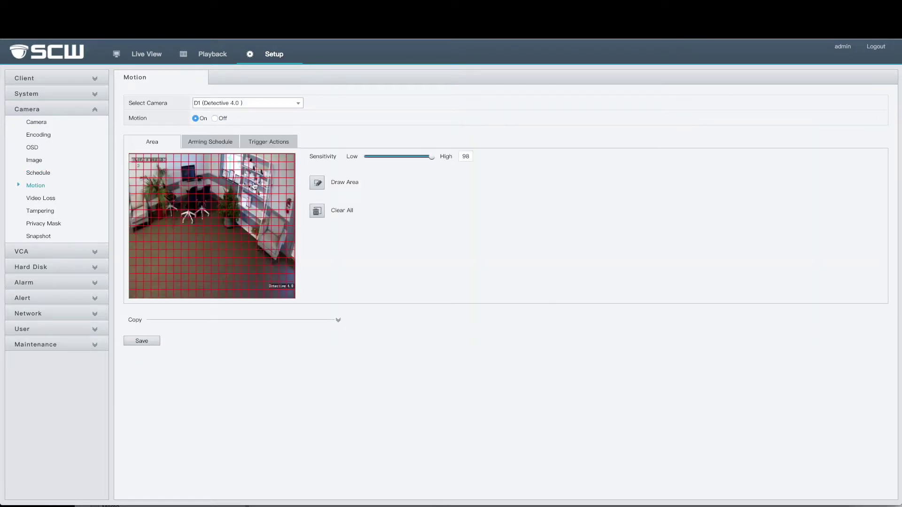
click(318, 210)
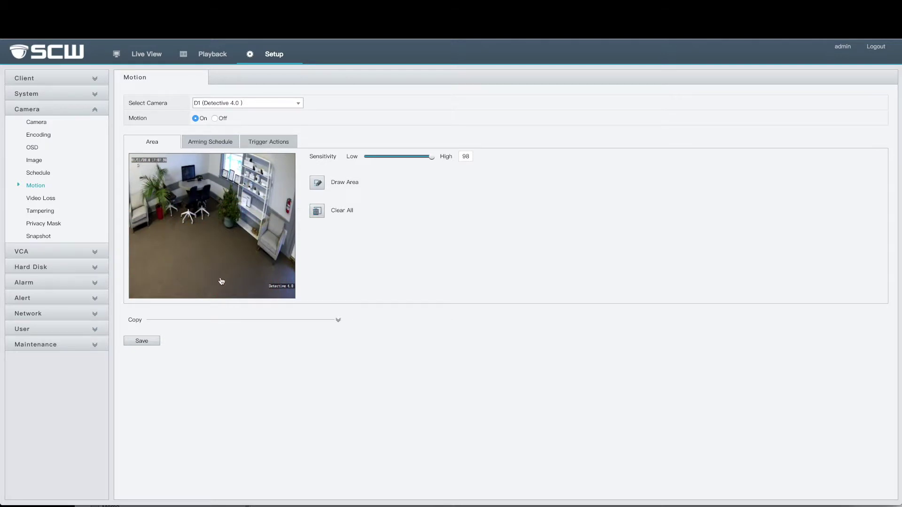
click(317, 183)
drag(160, 228, 234, 281)
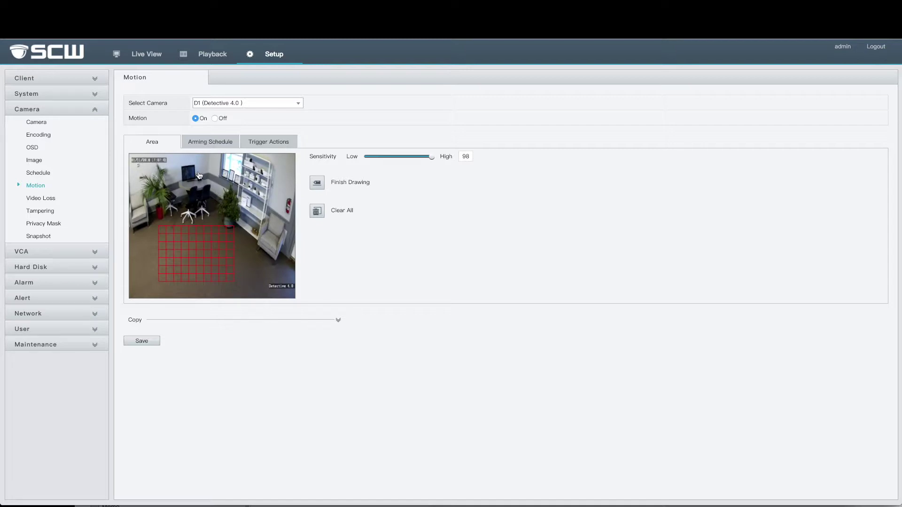
drag(189, 162, 211, 187)
drag(203, 275, 175, 234)
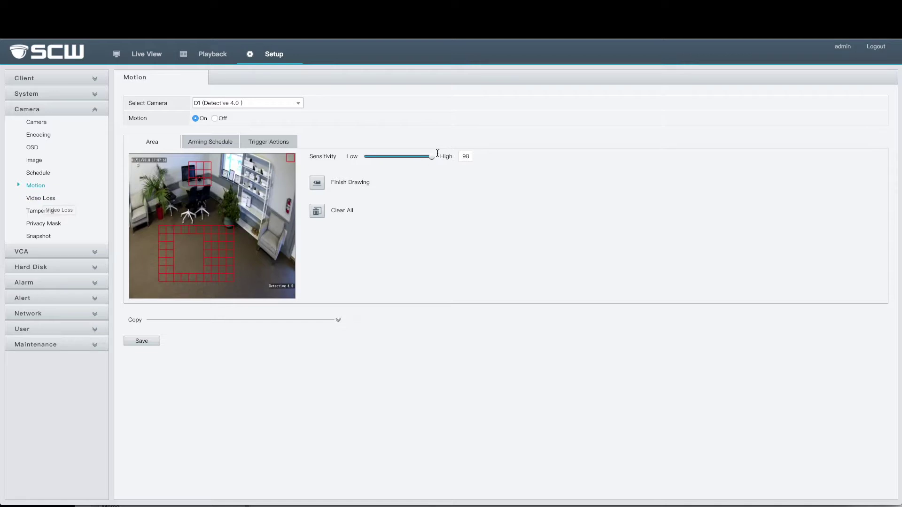
Step: Review the Detective 4.0 video loss arming schedule and trigger actions, and its tampering detection settings
click(47, 203)
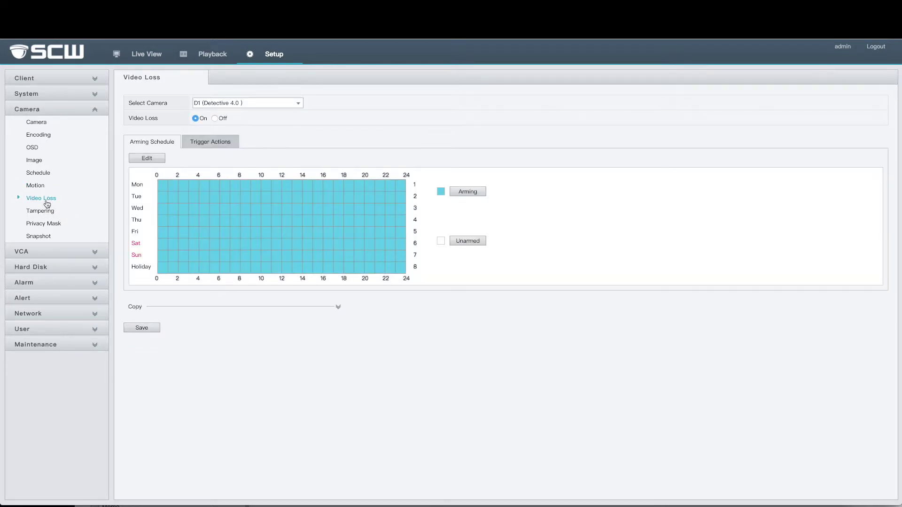
click(202, 142)
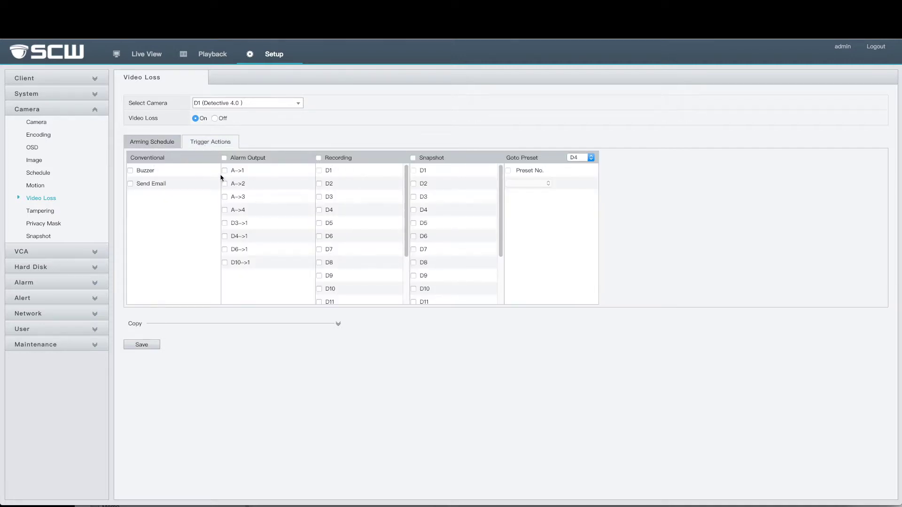
click(56, 214)
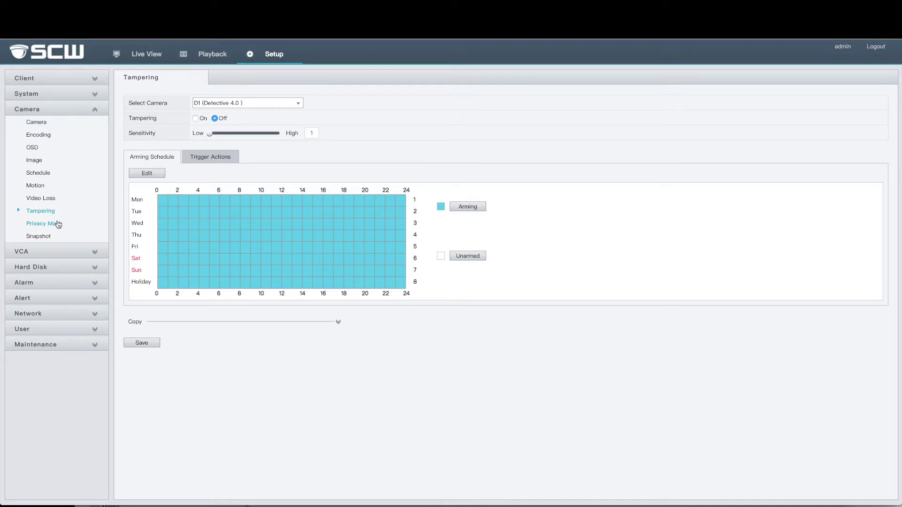
Step: Draw a privacy mask over the desk monitor in the Detective 4.0 image
click(55, 224)
click(311, 166)
drag(176, 140, 208, 167)
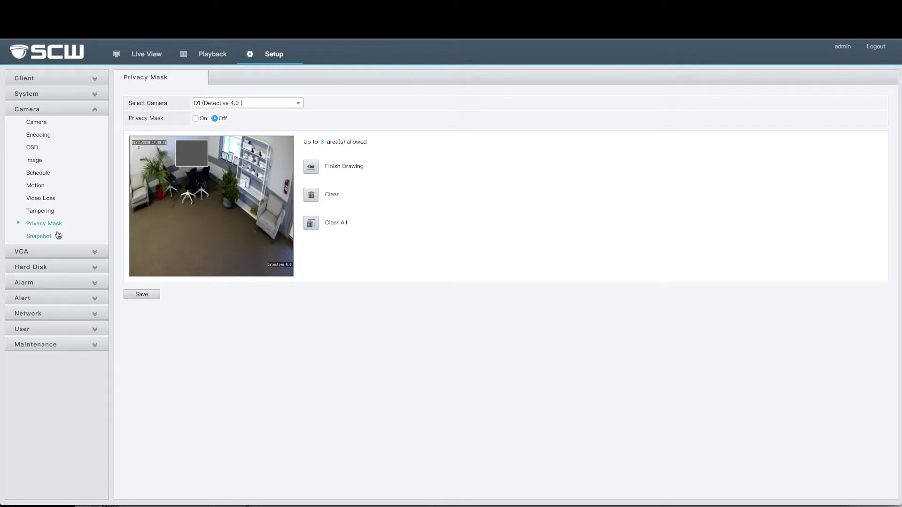
Step: Review the Detective 4.0 snapshot settings and its face, intrusion and cross line detection settings
click(63, 235)
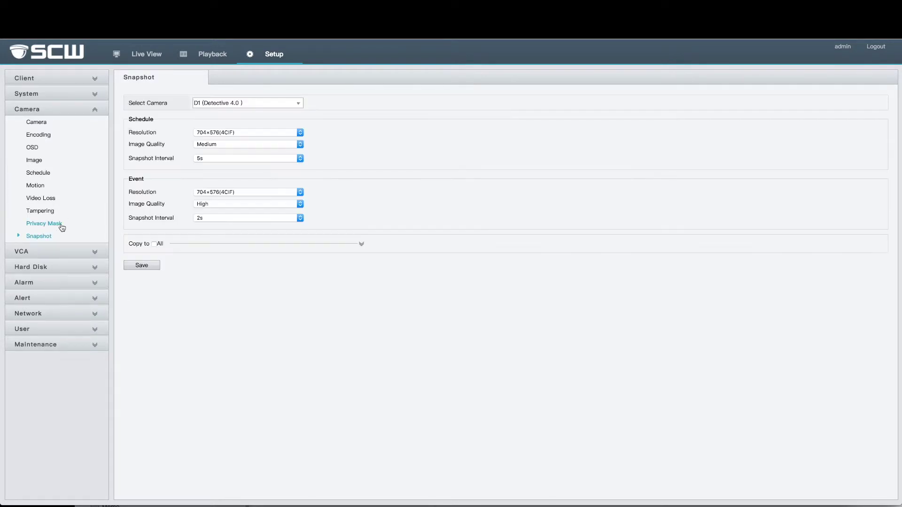
click(96, 252)
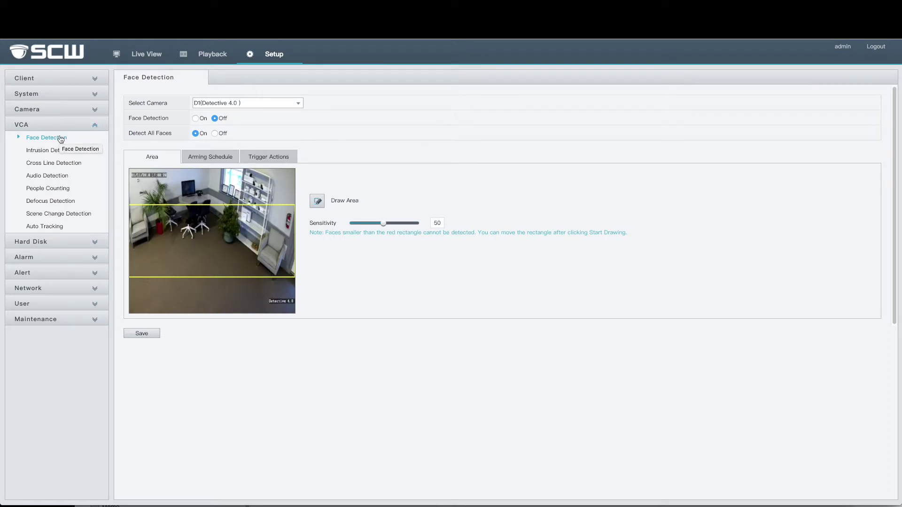
click(75, 152)
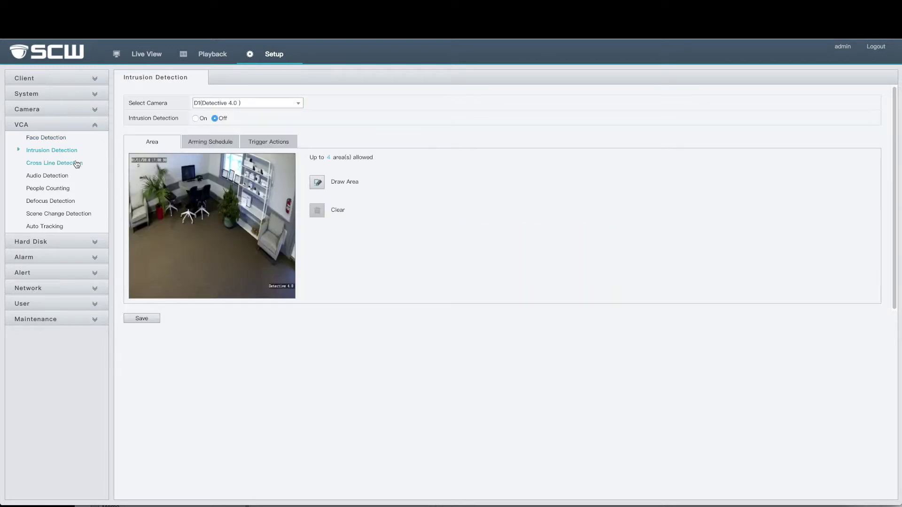
click(77, 164)
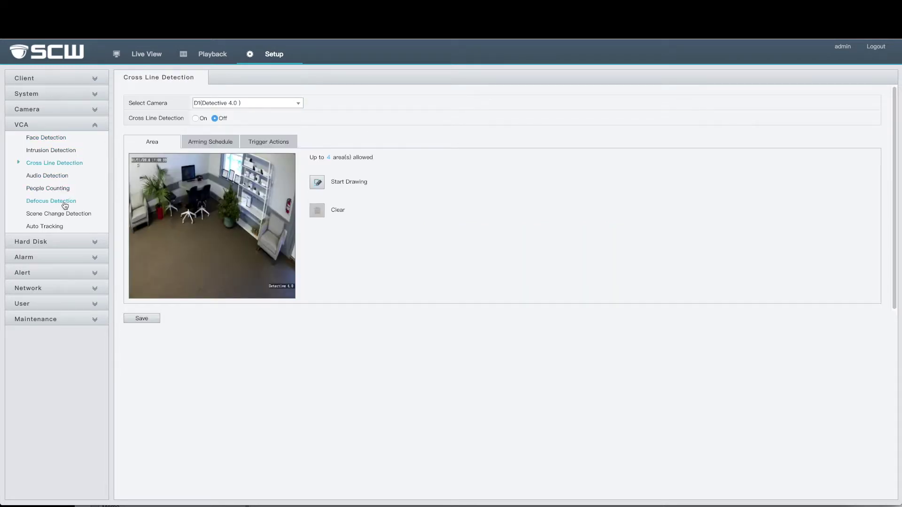
Step: Review the hard disk list, the alarm input settings and the available alert types
click(99, 243)
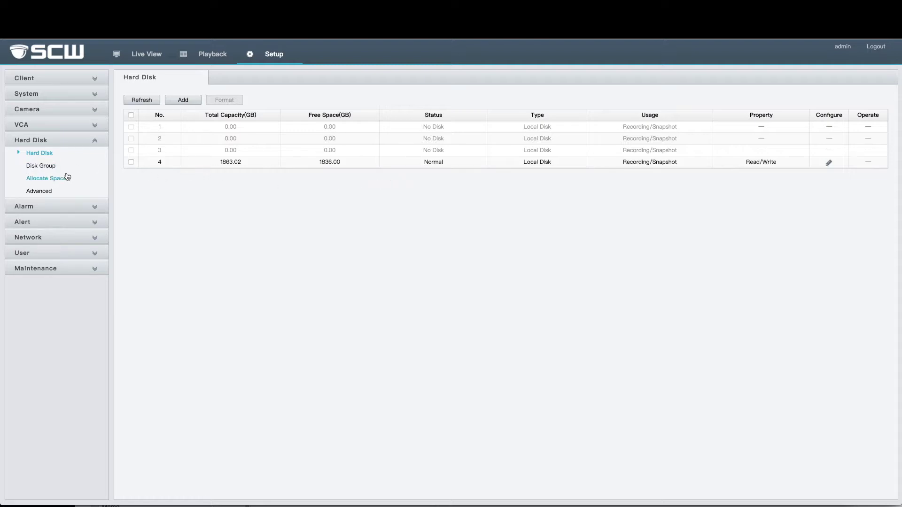
click(98, 208)
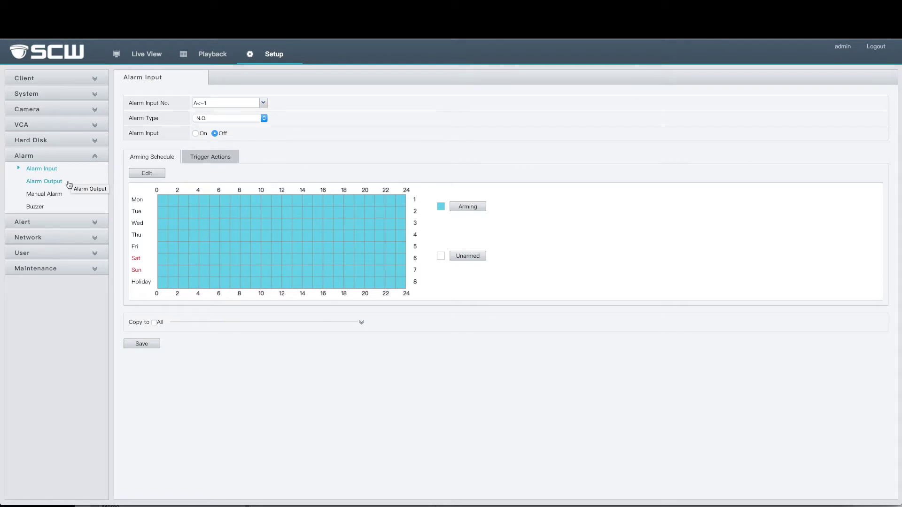
click(96, 222)
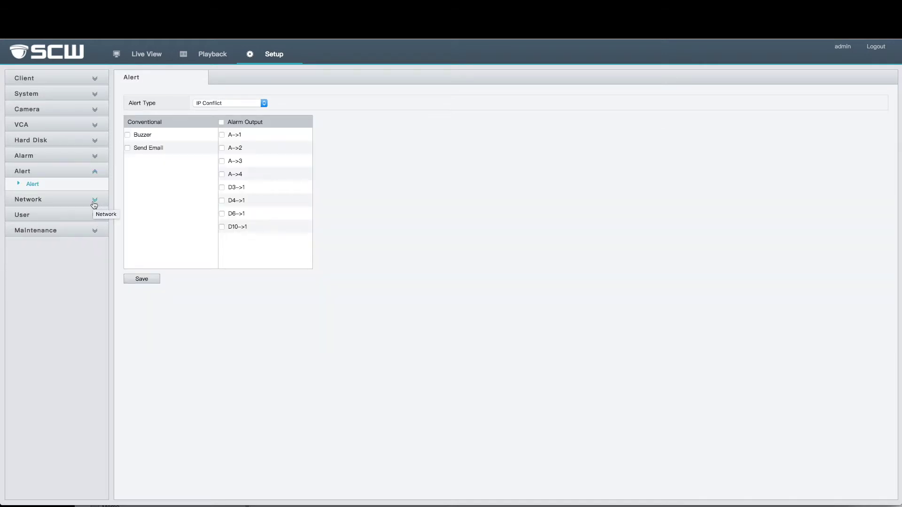
click(221, 103)
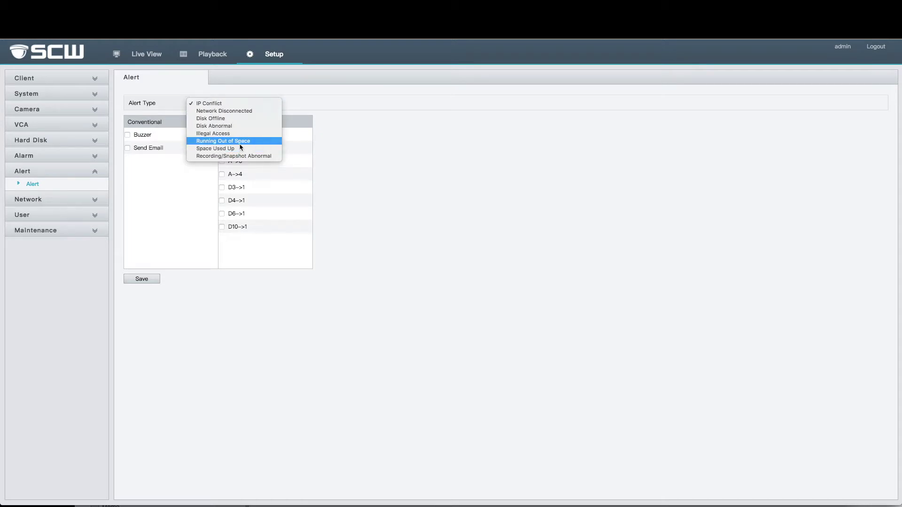
click(102, 202)
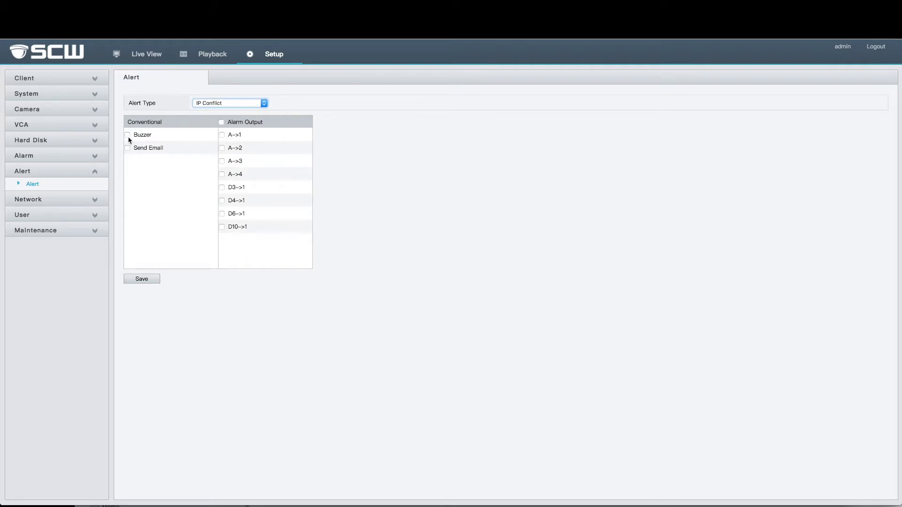
Step: Review the network's TCP/IP, port and email notification settings
click(98, 202)
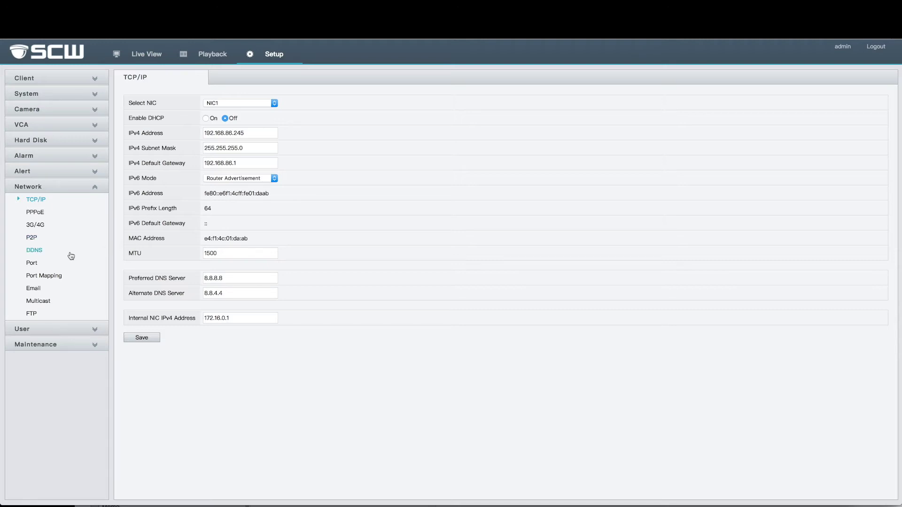
click(67, 268)
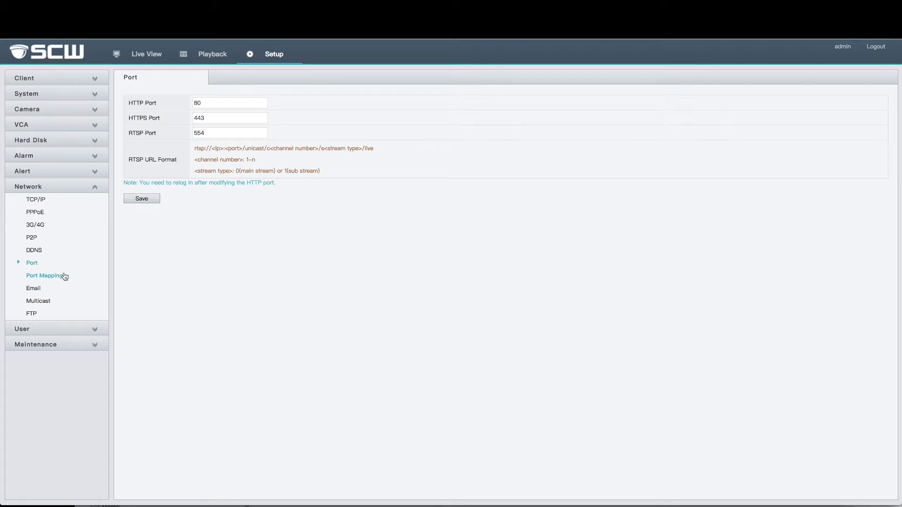
click(60, 292)
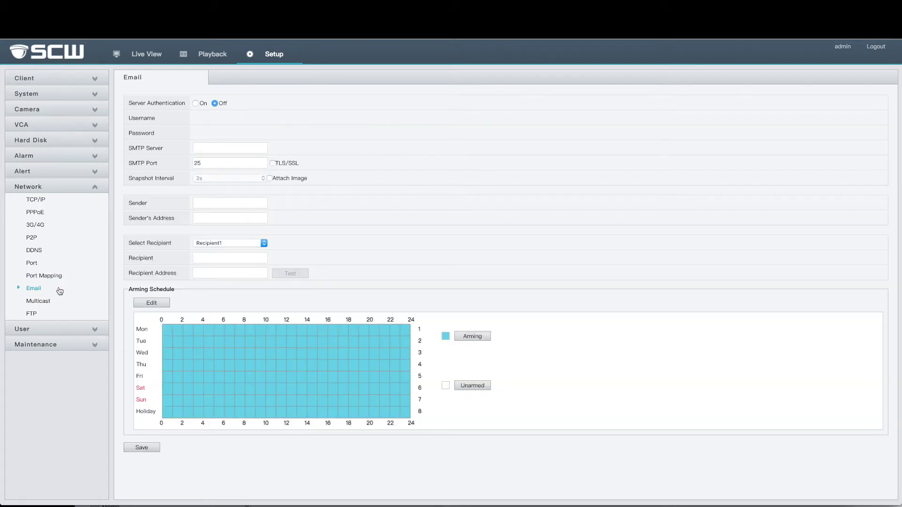
Step: Review the basic and camera permissions of the demo guest user without changing them
click(98, 330)
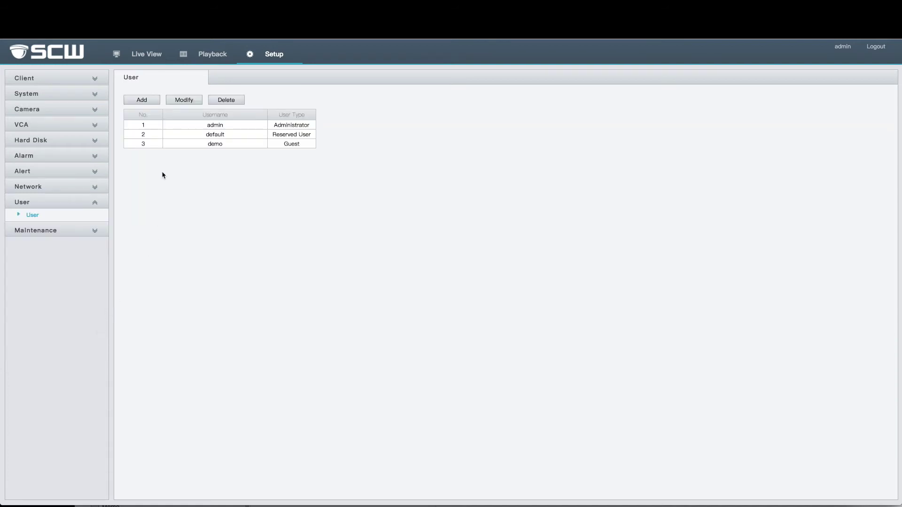
click(164, 146)
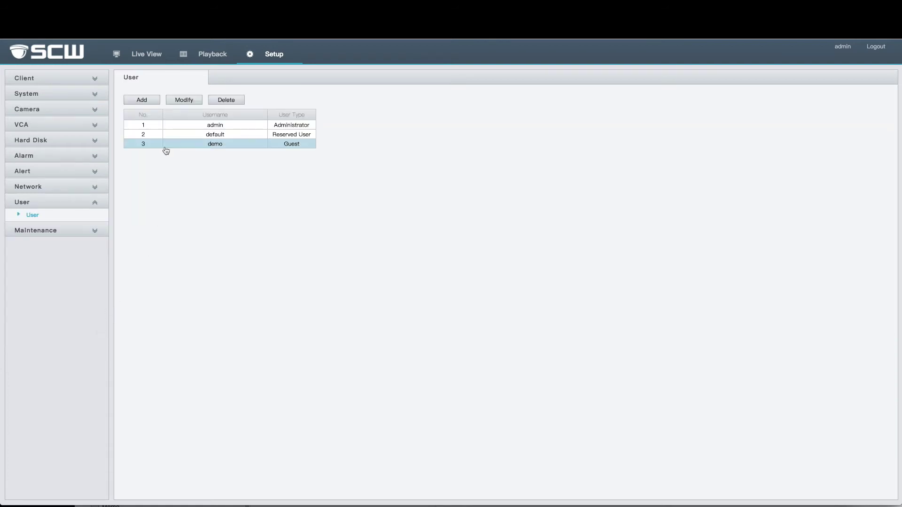
click(183, 101)
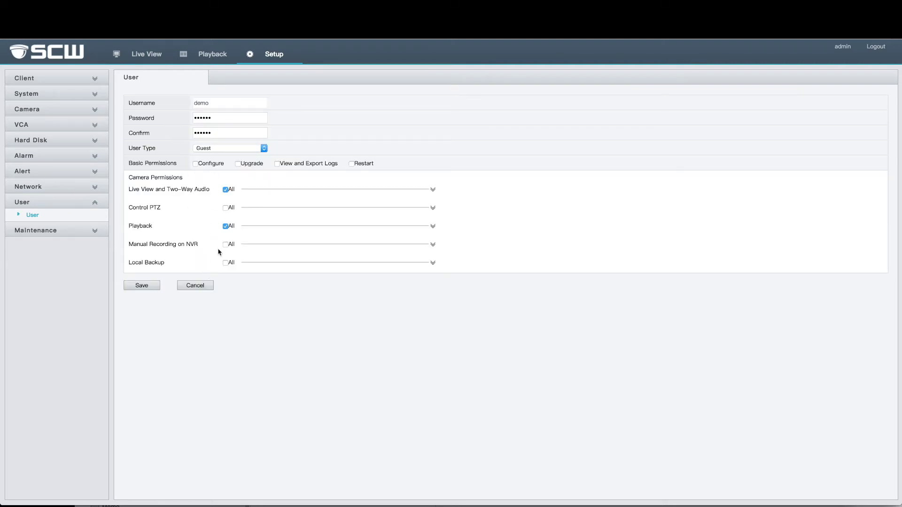
click(202, 286)
Step: Run a Key Area bad sector detection on the Slot 4 hard disk from the maintenance settings
click(103, 232)
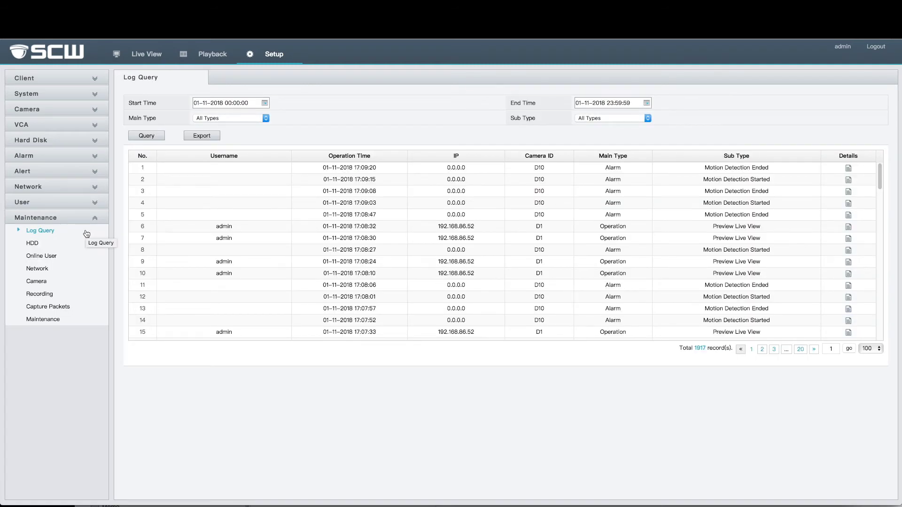
click(47, 246)
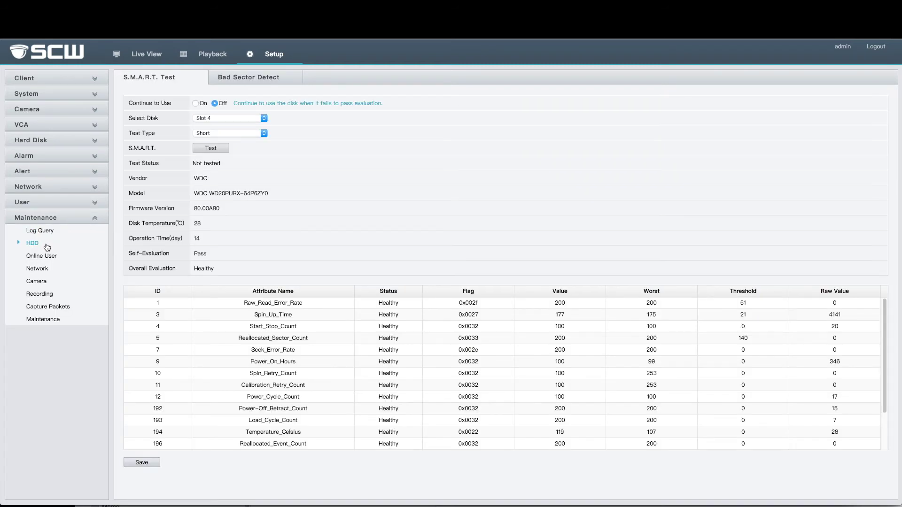
click(225, 74)
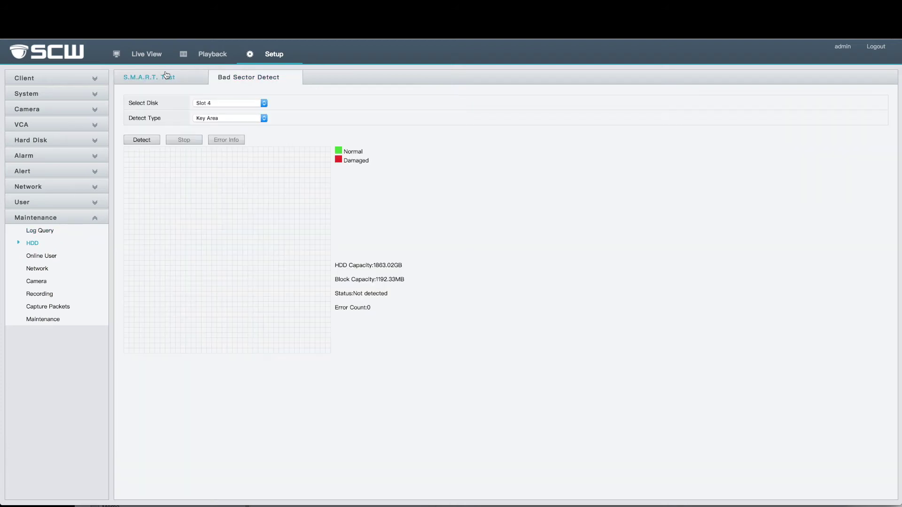
click(147, 140)
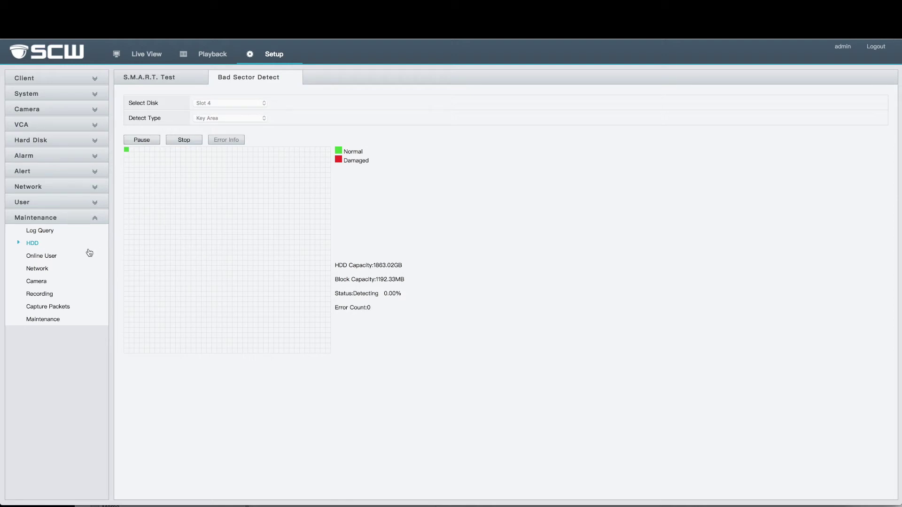
Step: Review the online users, network and PoE port status, and the status of the cameras and their recordings
click(63, 259)
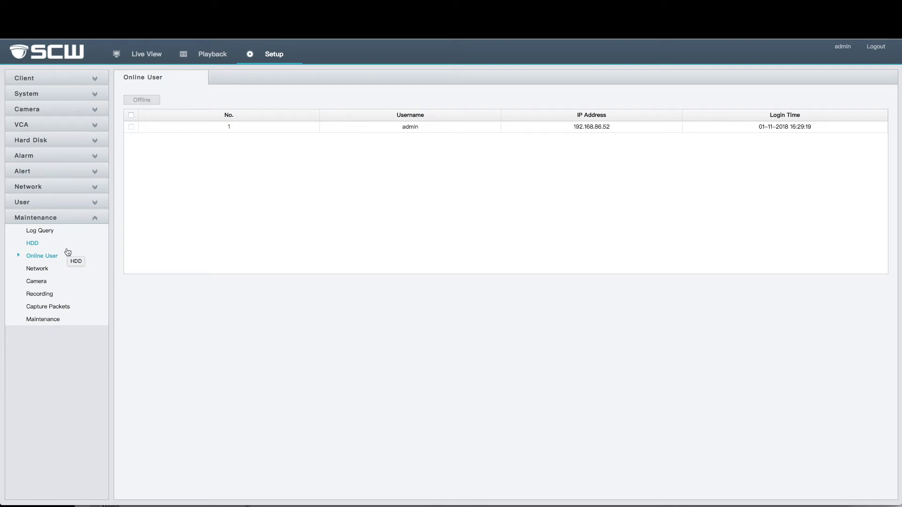
click(52, 269)
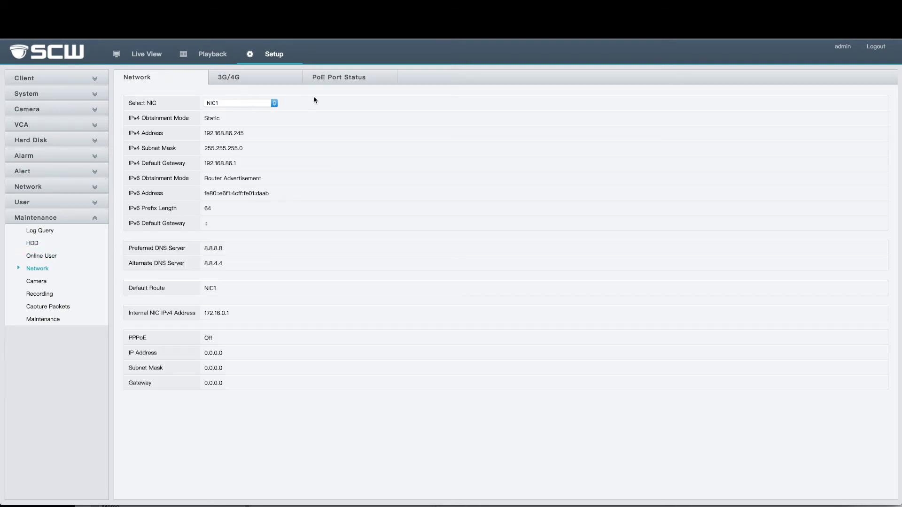
click(332, 80)
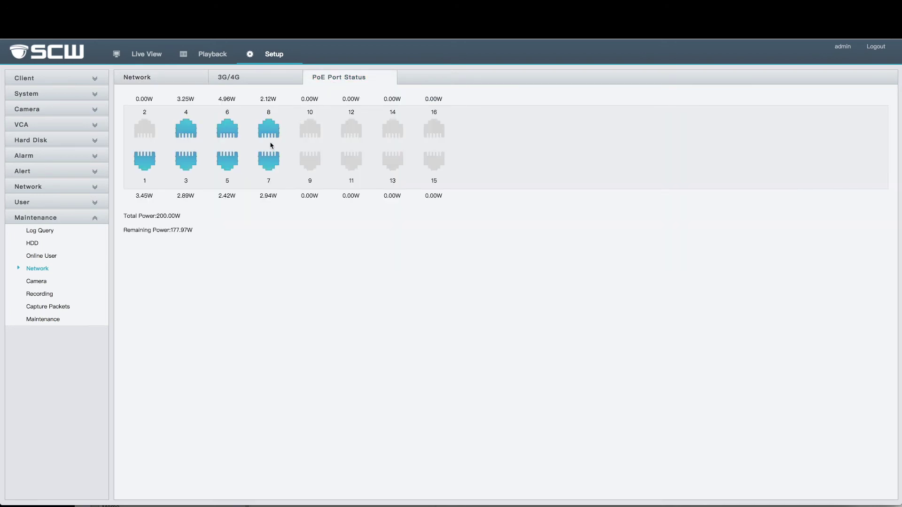
click(48, 281)
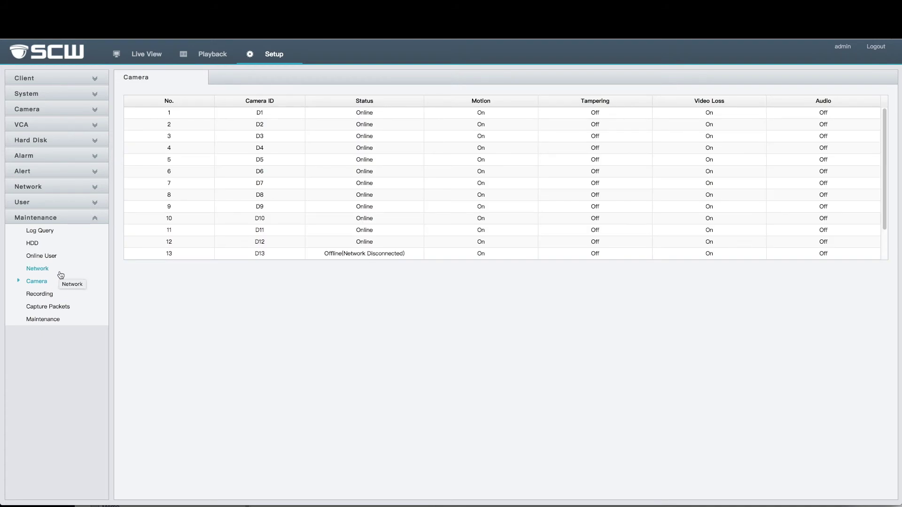
click(53, 295)
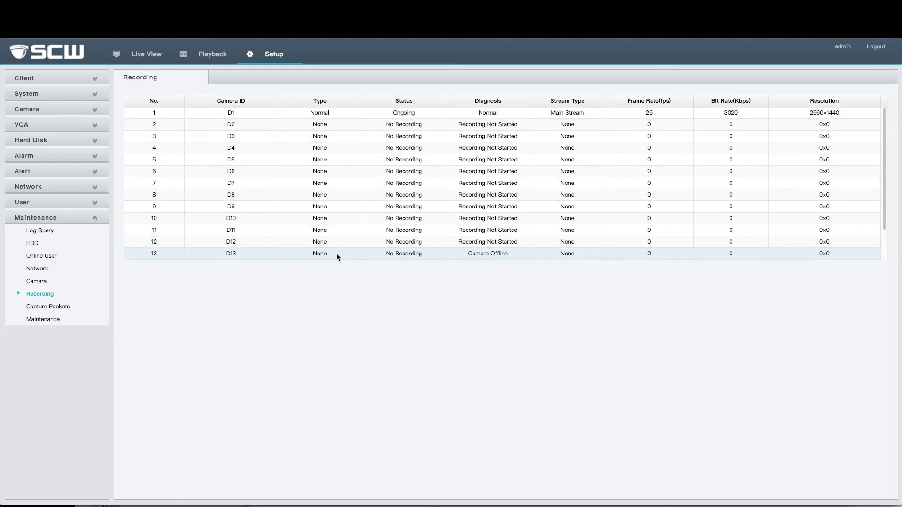
Step: Review the packet capture and maintenance options, and check the cloud for a firmware upgrade
click(71, 308)
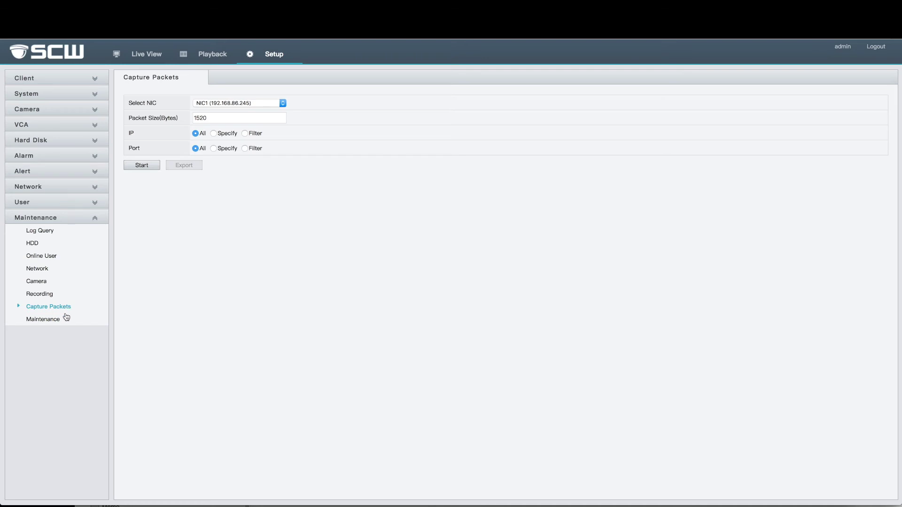
click(56, 319)
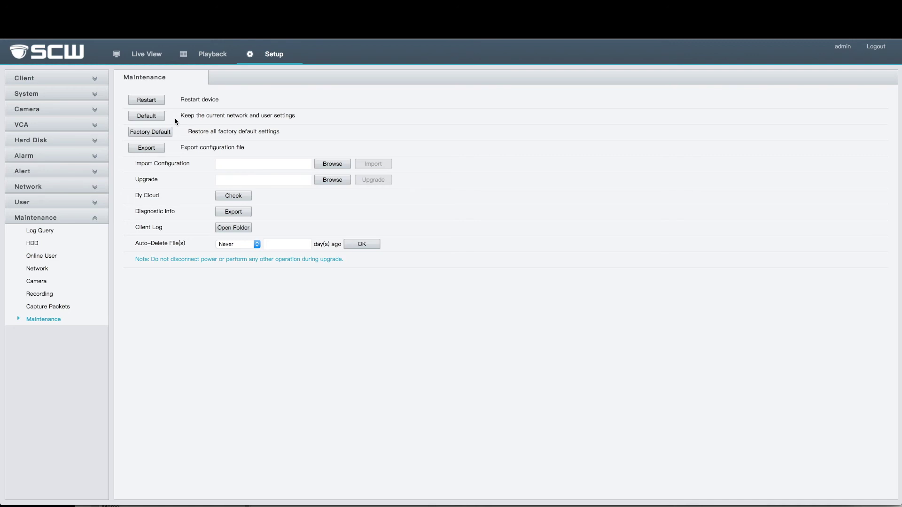
click(234, 195)
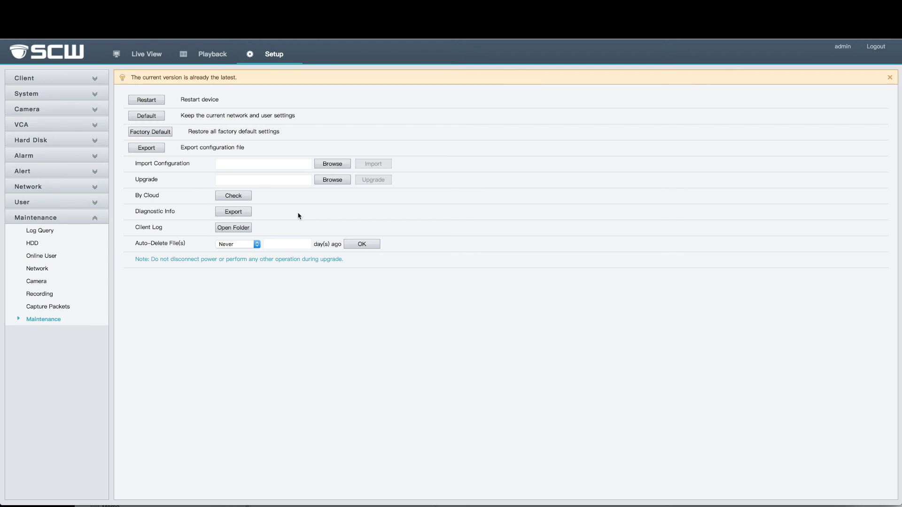
Step: Review the client settings, including the available video file sizes and live view protocols
click(101, 81)
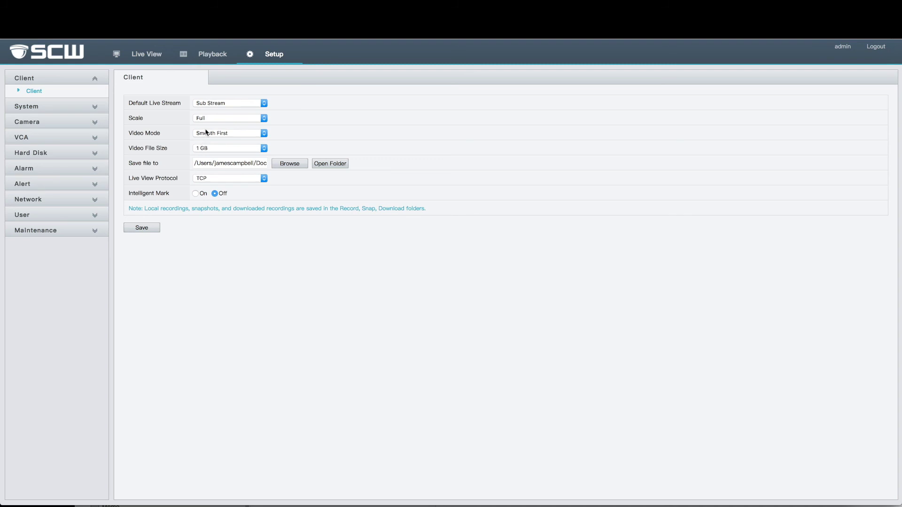
click(220, 149)
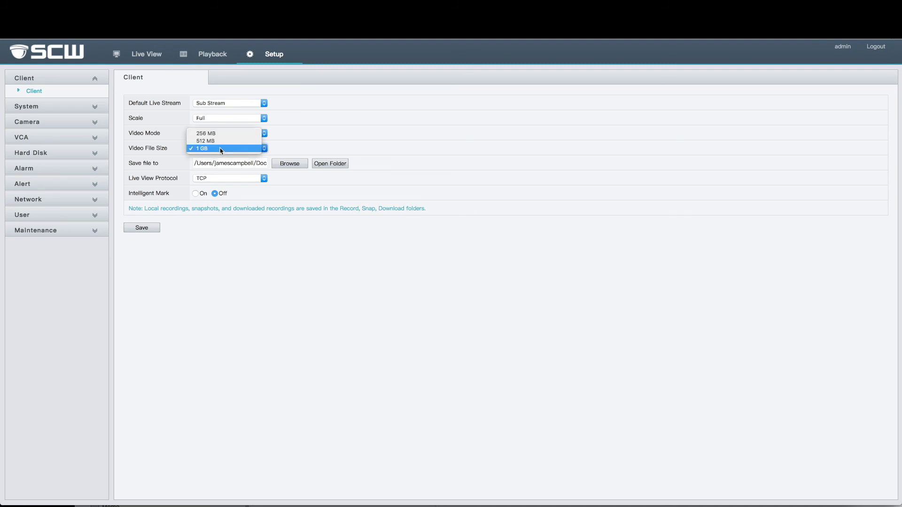
click(158, 159)
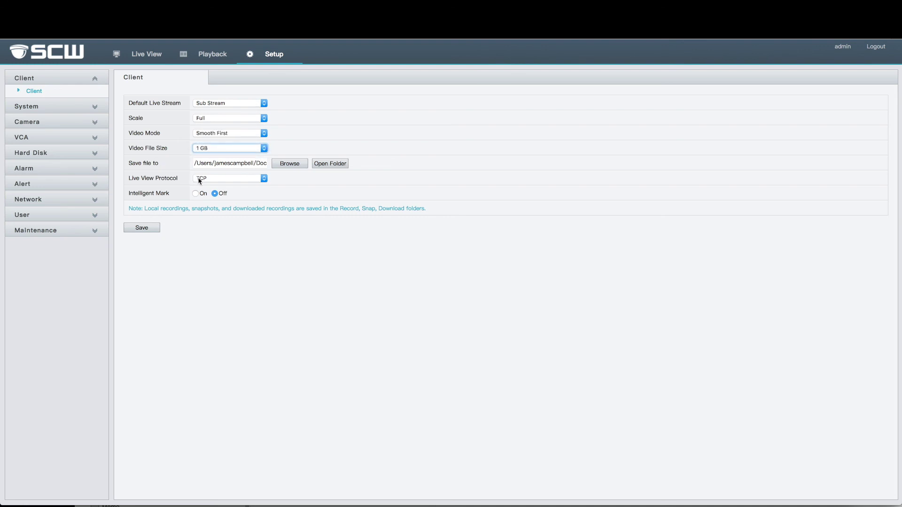
click(199, 180)
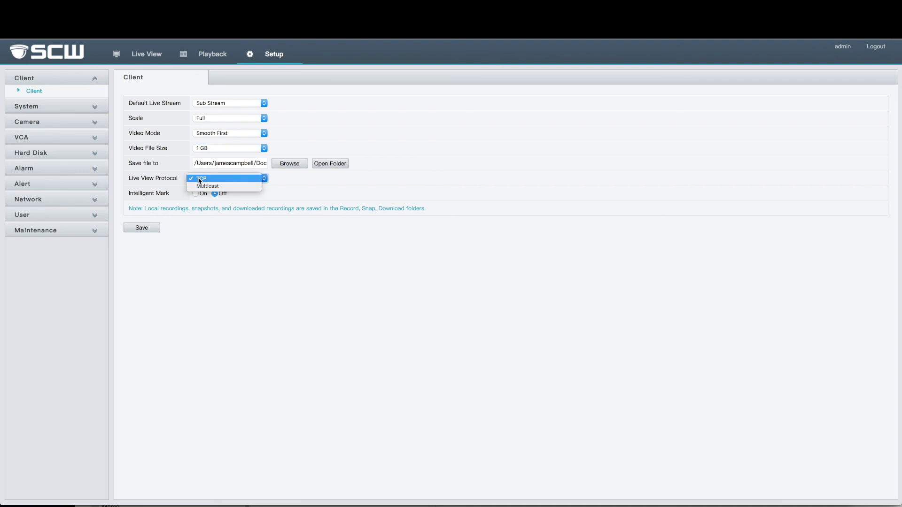
click(178, 168)
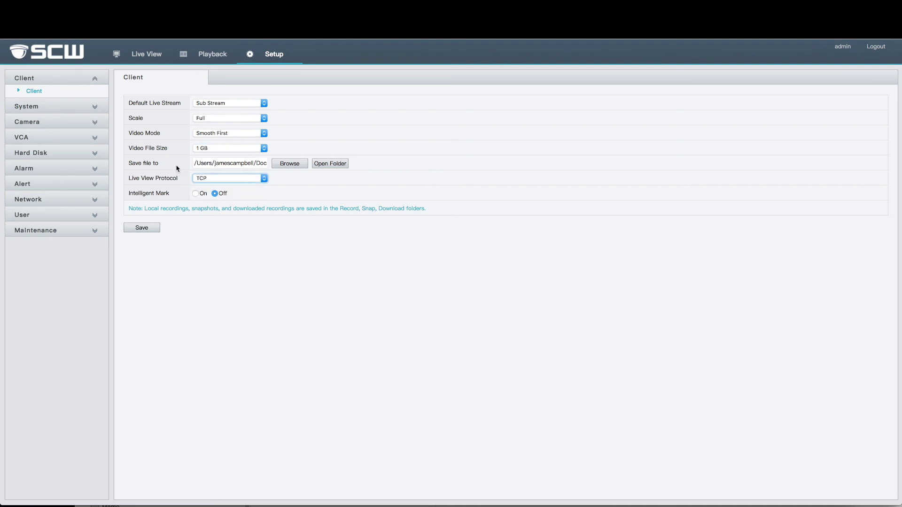